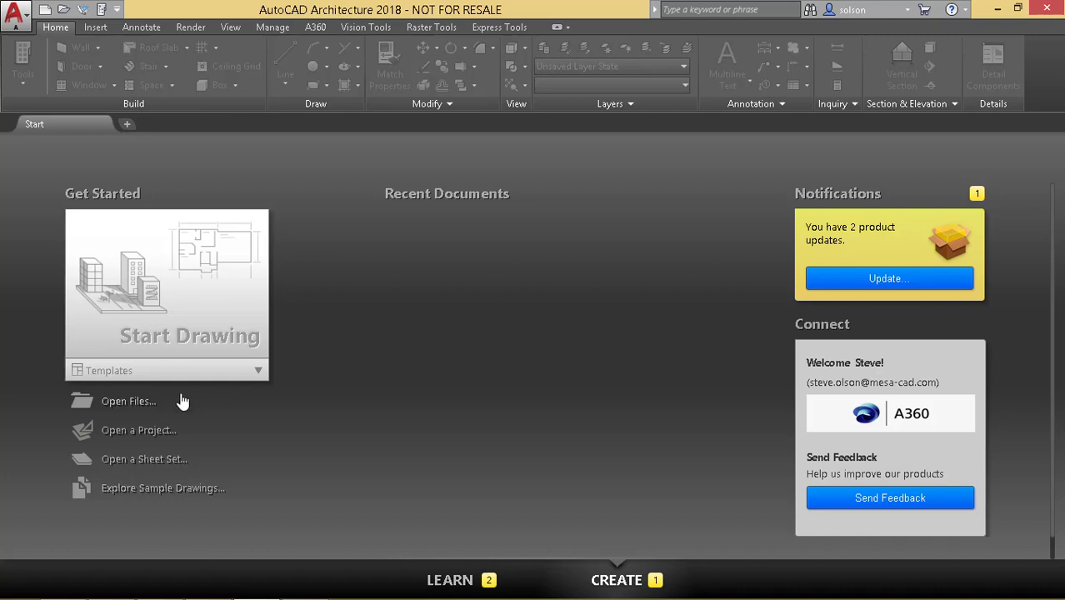
Step: Open Facility Layout.dwg from the Workspace folder inside Capturing the Reality of Your Facility on the C: drive
{"action": "left_click", "coordinate": [141, 403]}
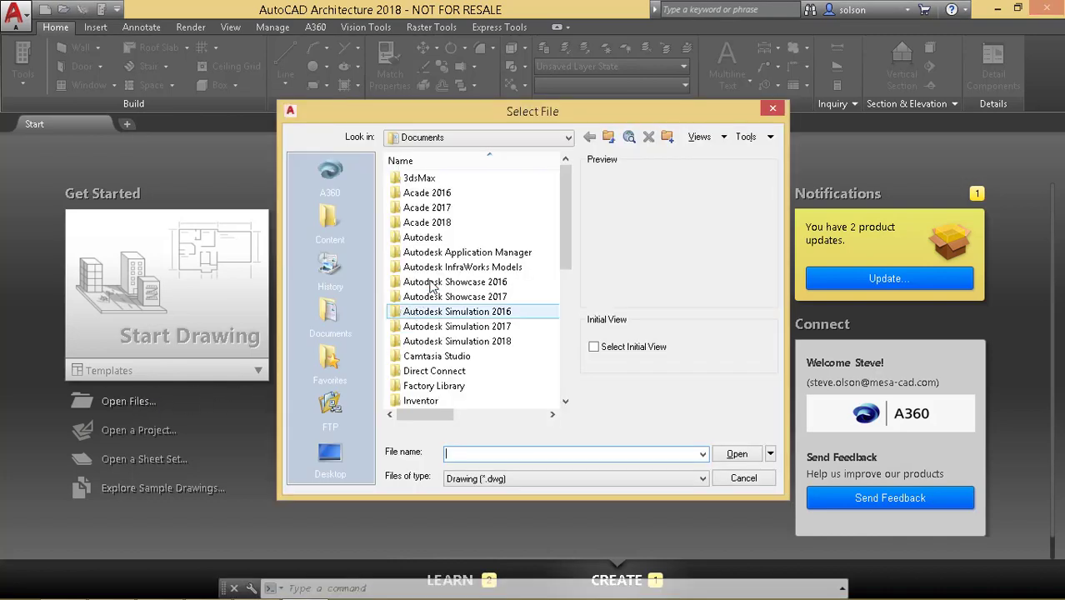
{"action": "left_click", "coordinate": [552, 138]}
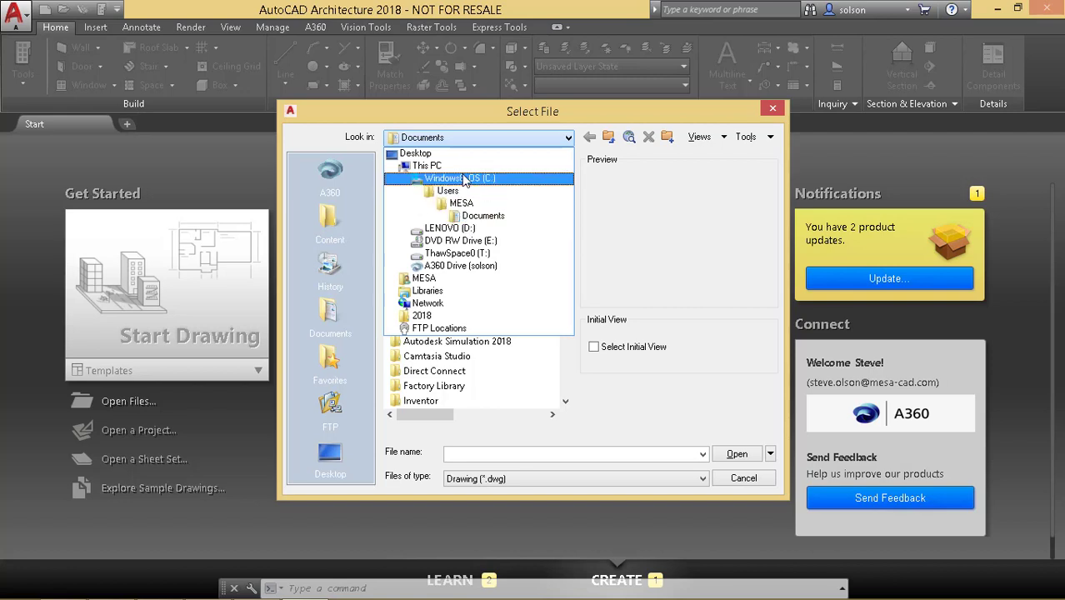
{"action": "left_click", "coordinate": [464, 179]}
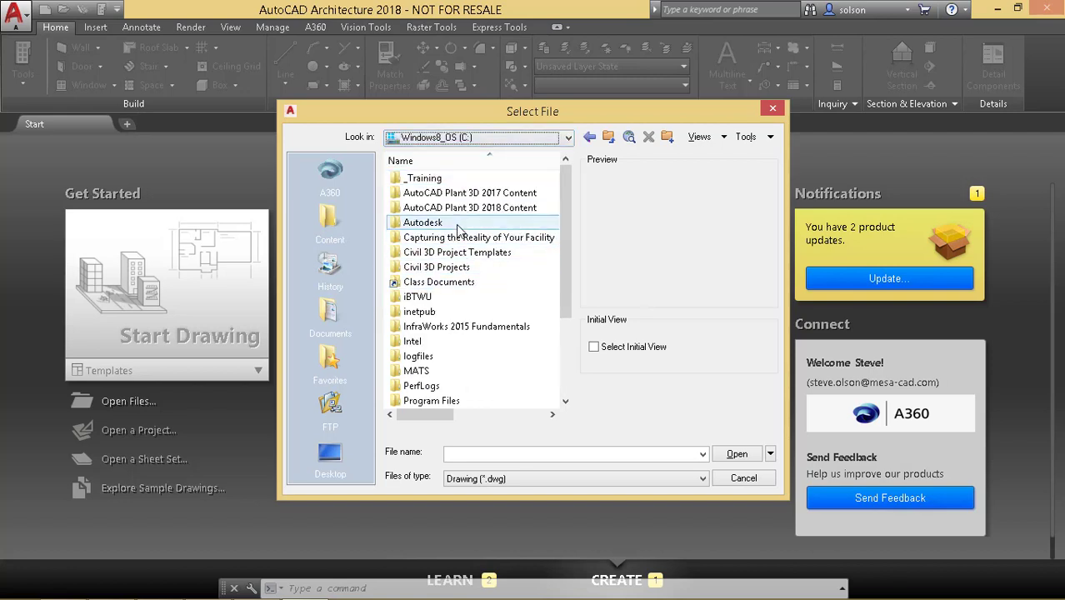
{"action": "double_click", "coordinate": [458, 239]}
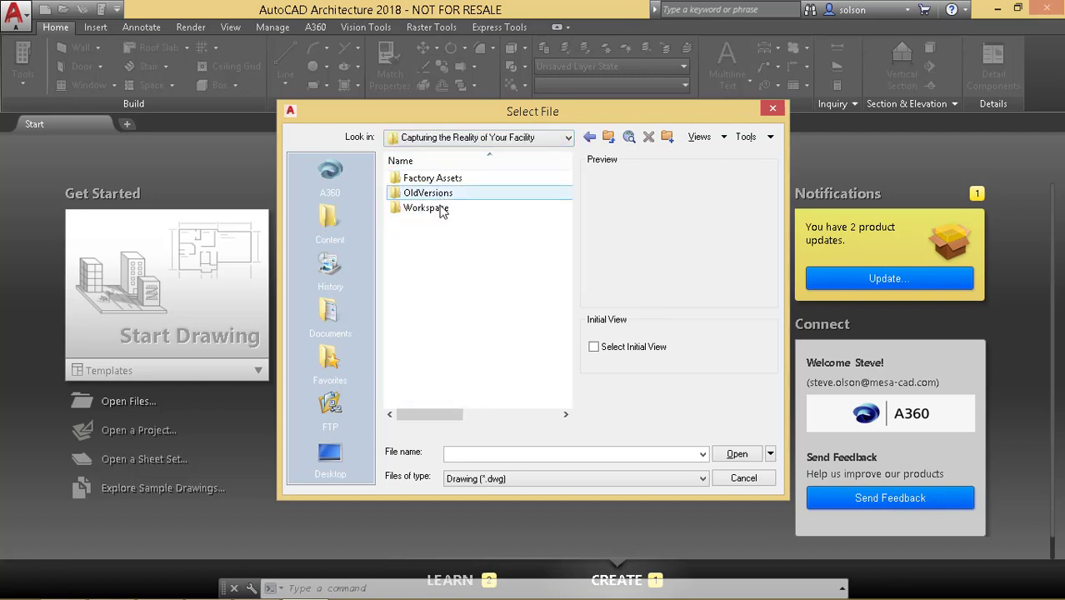
{"action": "double_click", "coordinate": [440, 209]}
{"action": "left_click", "coordinate": [454, 222]}
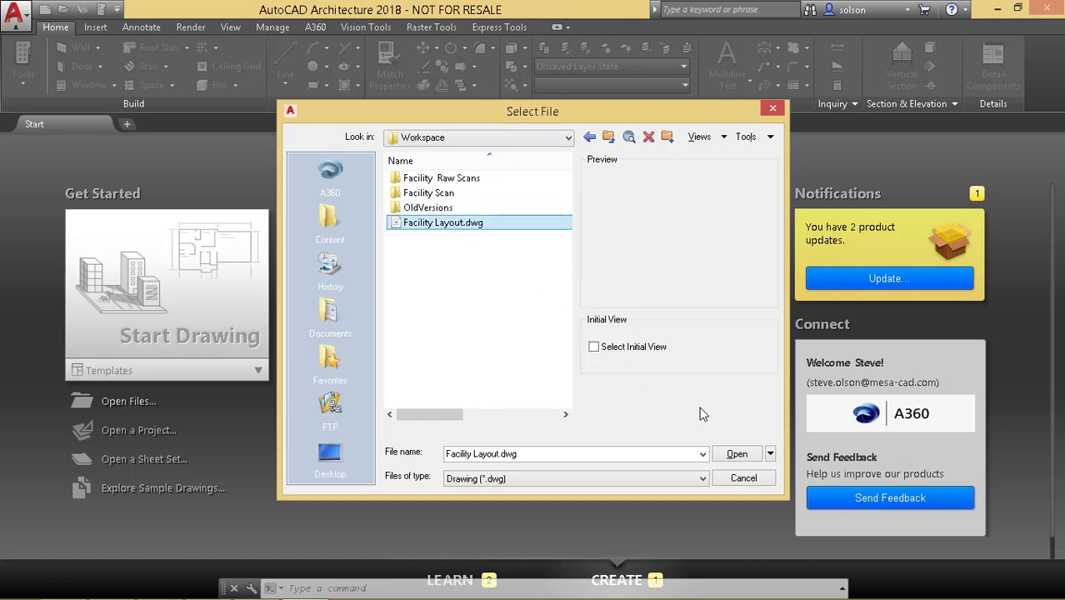
{"action": "left_click", "coordinate": [737, 455]}
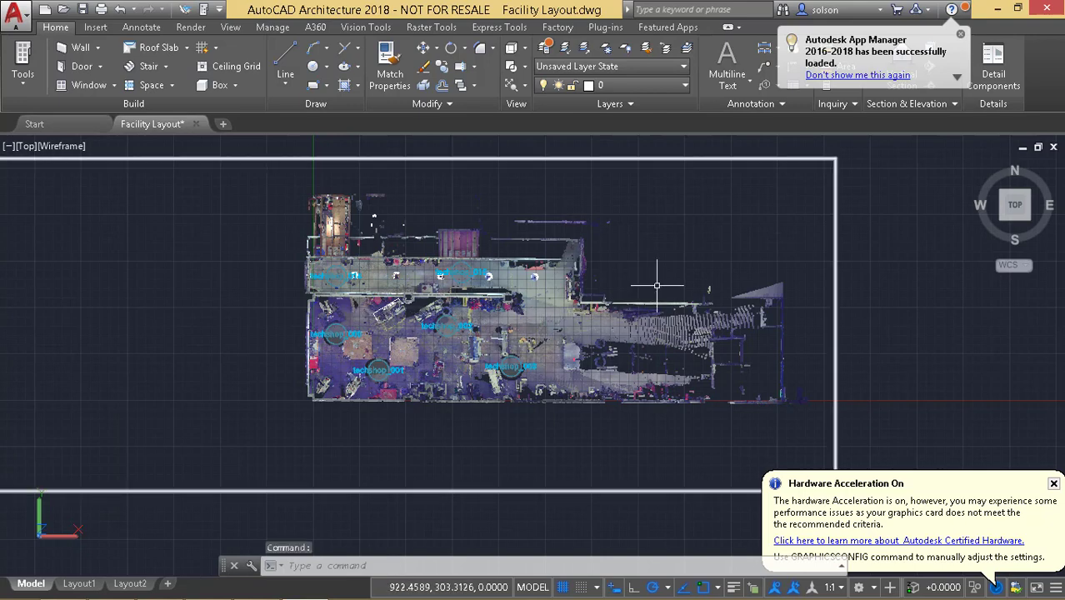
Step: Examine the facility point cloud in plan view, including the machines, the square tables and the scan locations
{"action": "middle_click_drag", "start_coordinate": [622, 288], "coordinate": [661, 288]}
{"action": "scroll", "coordinate": [535, 299], "scroll_direction": "down", "scroll_amount": 2}
{"action": "scroll", "coordinate": [533, 299], "scroll_direction": "up", "scroll_amount": 3}
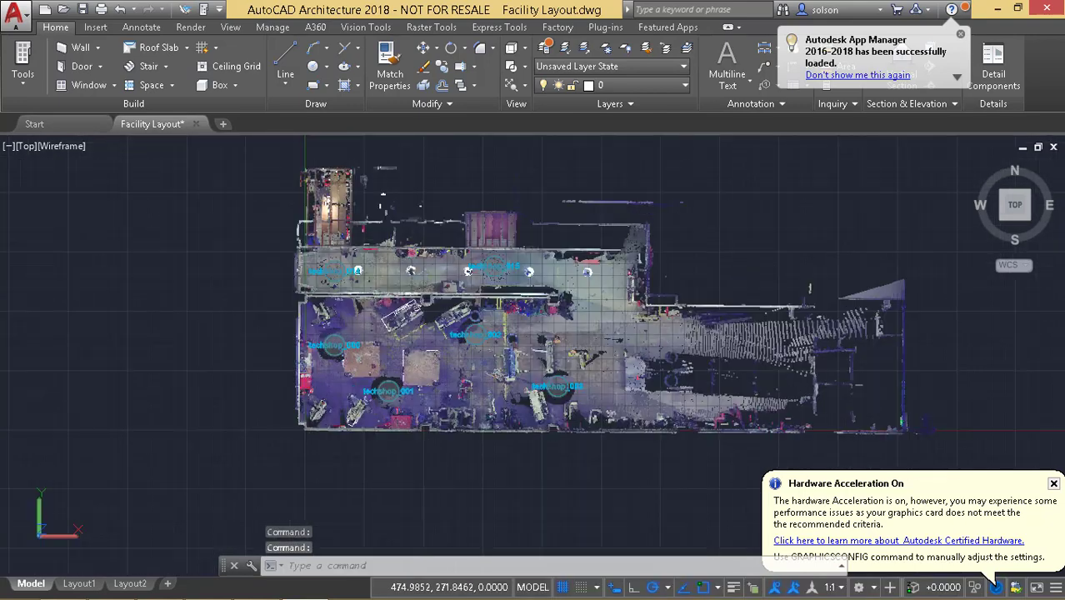
{"action": "scroll", "coordinate": [529, 309], "scroll_direction": "up", "scroll_amount": 2}
{"action": "middle_click_drag", "start_coordinate": [342, 300], "coordinate": [391, 253]}
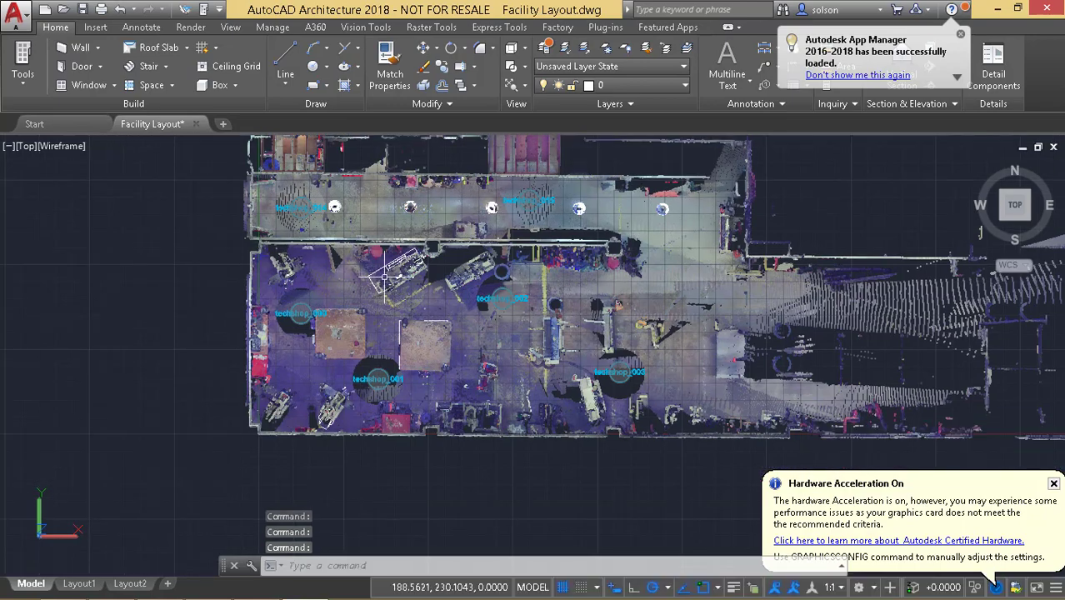
{"action": "scroll", "coordinate": [392, 260], "scroll_direction": "up", "scroll_amount": 2}
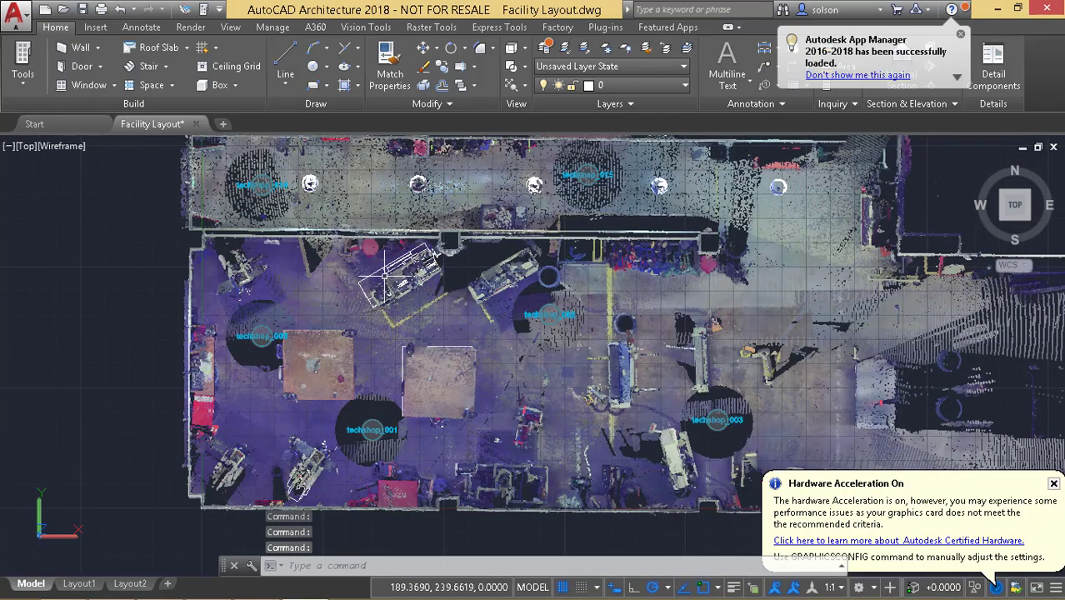
{"action": "scroll", "coordinate": [295, 495], "scroll_direction": "up", "scroll_amount": 2}
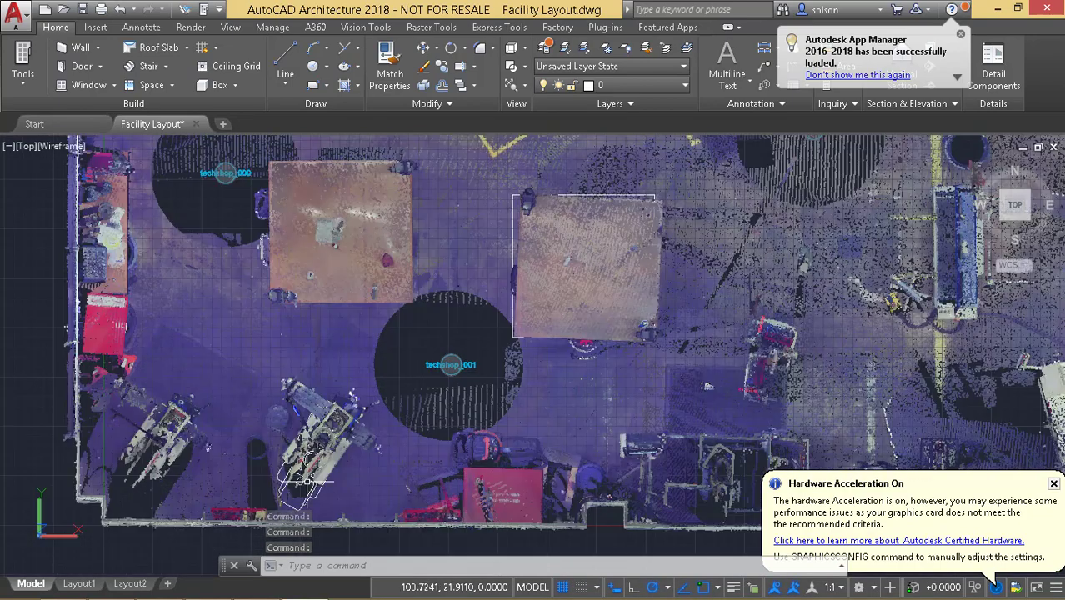
{"action": "scroll", "coordinate": [309, 482], "scroll_direction": "up", "scroll_amount": 2}
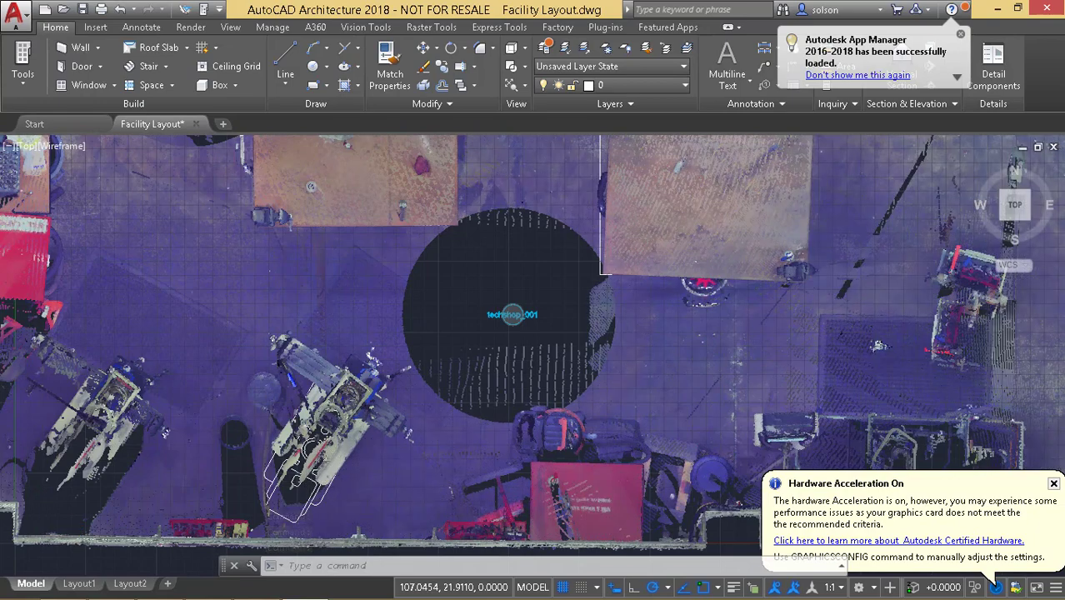
{"action": "scroll", "coordinate": [315, 484], "scroll_direction": "down", "scroll_amount": 2}
{"action": "scroll", "coordinate": [332, 478], "scroll_direction": "down", "scroll_amount": 2}
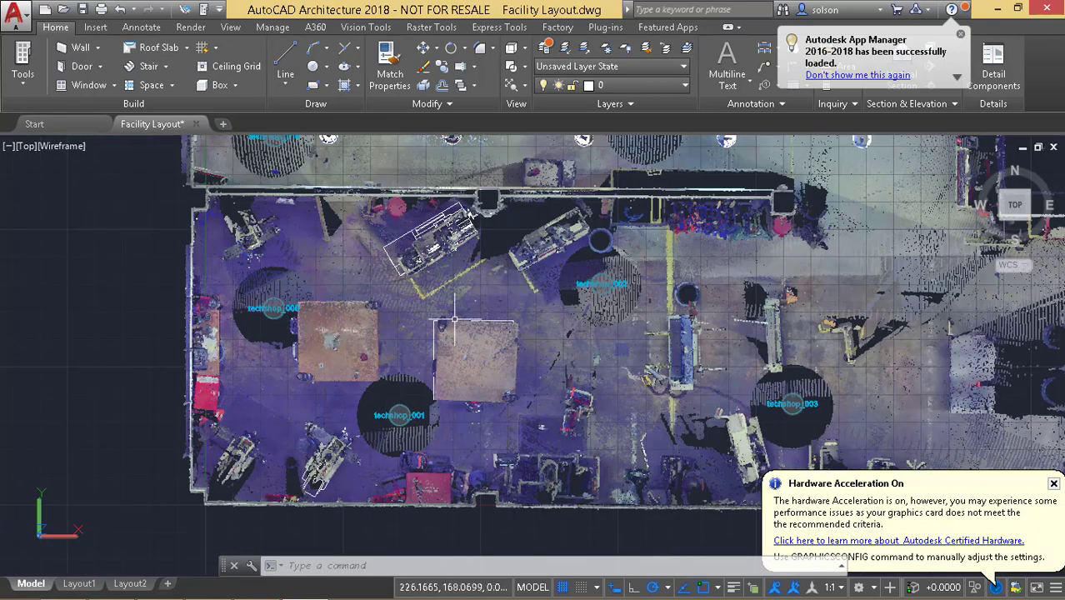
{"action": "scroll", "coordinate": [515, 305], "scroll_direction": "down", "scroll_amount": 1}
{"action": "middle_click_drag", "start_coordinate": [510, 310], "coordinate": [462, 307]}
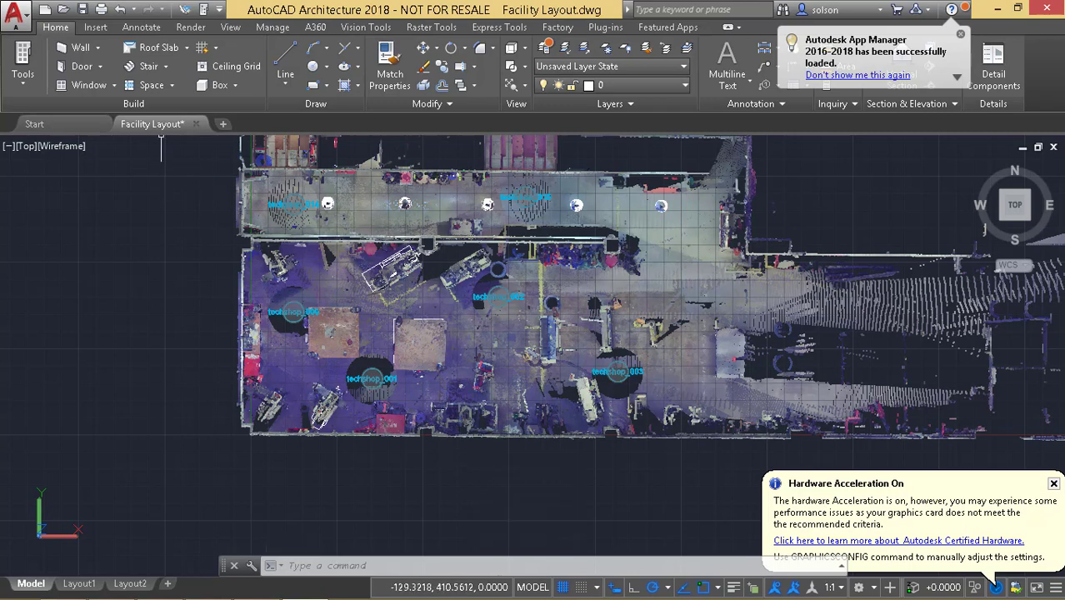
Step: Turn off the Real View indicators and labels at the point cloud's scan locations
{"action": "key", "text": "Escape"}
{"action": "left_click", "coordinate": [558, 27]}
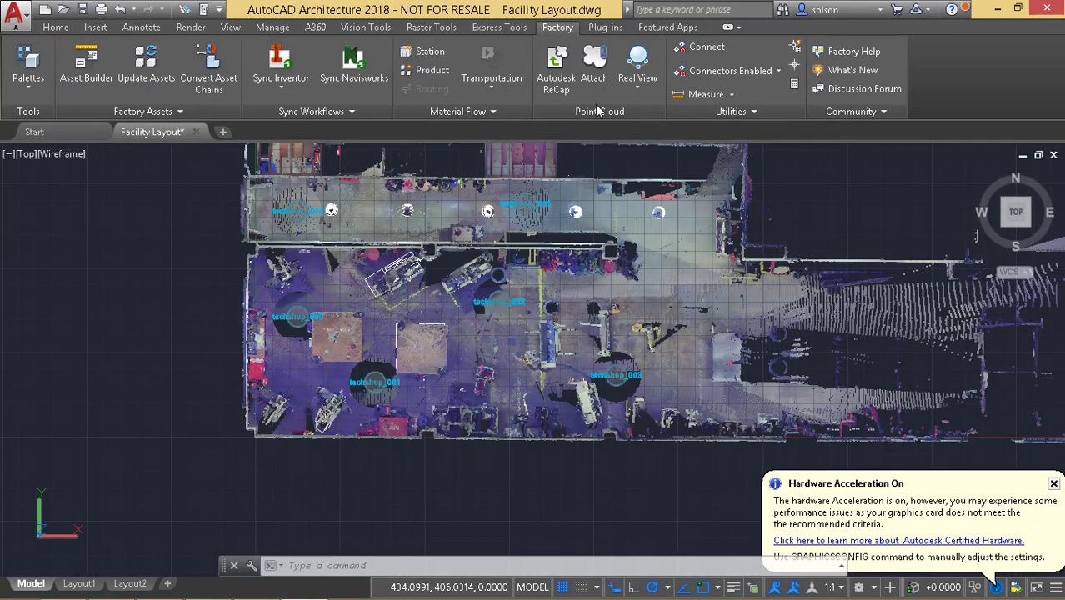
{"action": "left_click", "coordinate": [634, 88]}
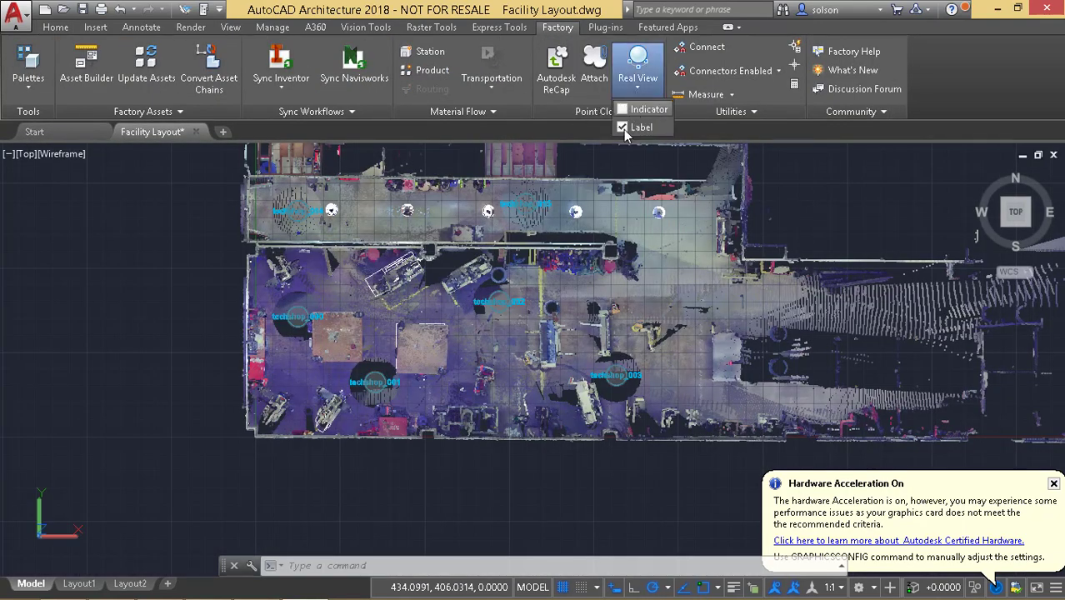
{"action": "left_click", "coordinate": [618, 164]}
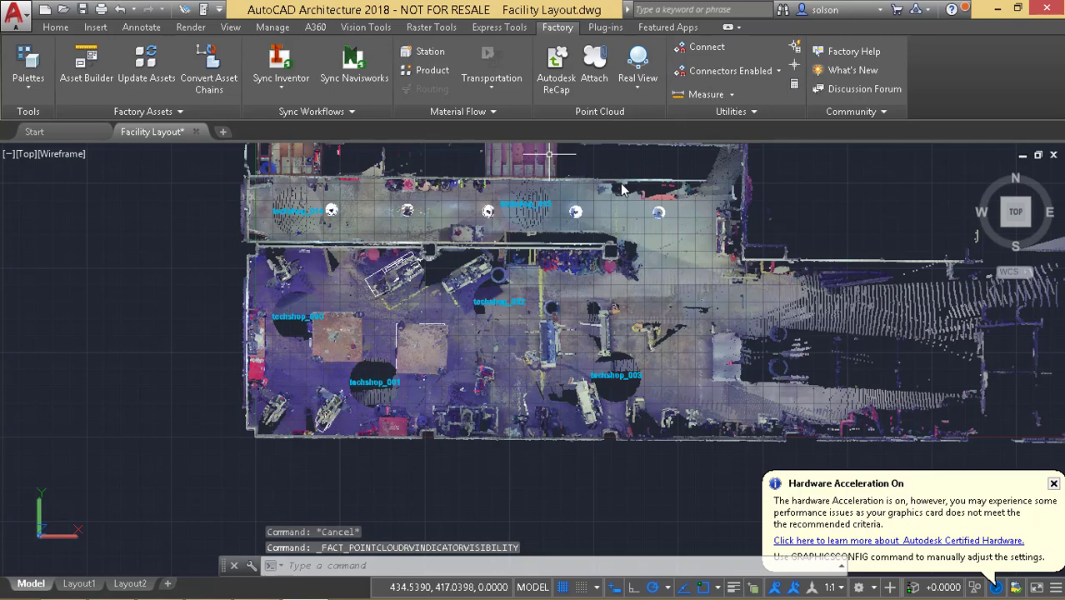
{"action": "left_click", "coordinate": [638, 90]}
{"action": "left_click", "coordinate": [628, 127]}
{"action": "middle_click", "coordinate": [380, 298]}
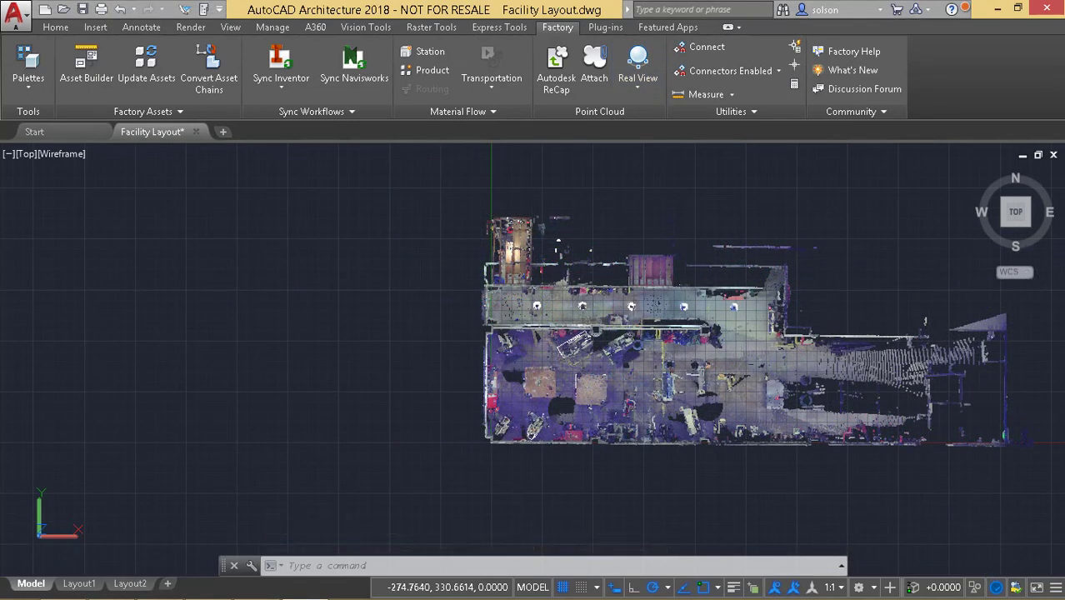
Step: Create a layer named Extracted Points and Edges and set its color to red
{"action": "mouse_move", "coordinate": [378, 307]}
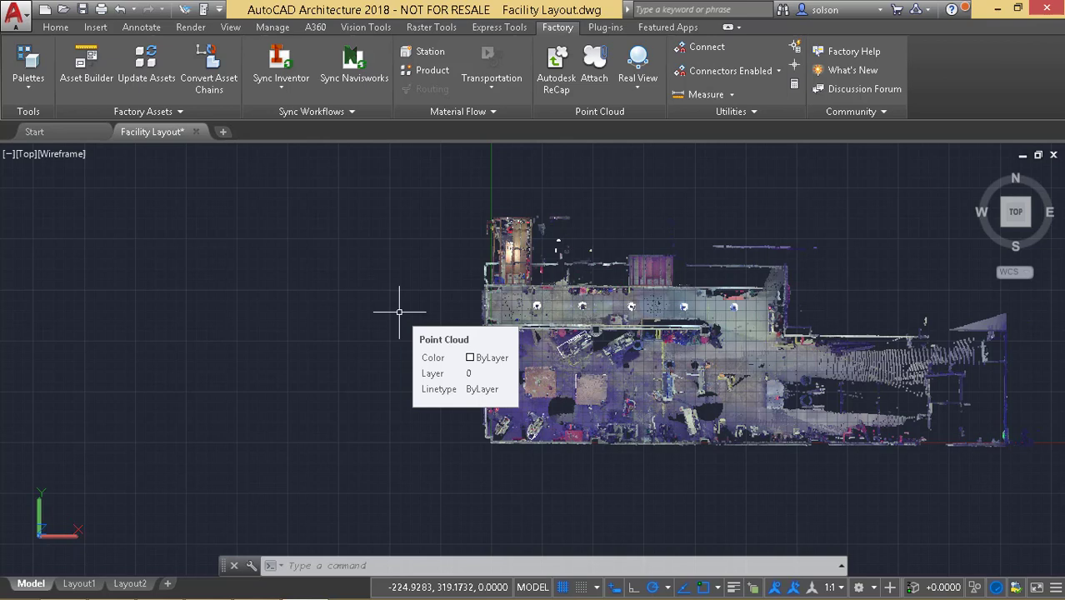
{"action": "left_click", "coordinate": [55, 27]}
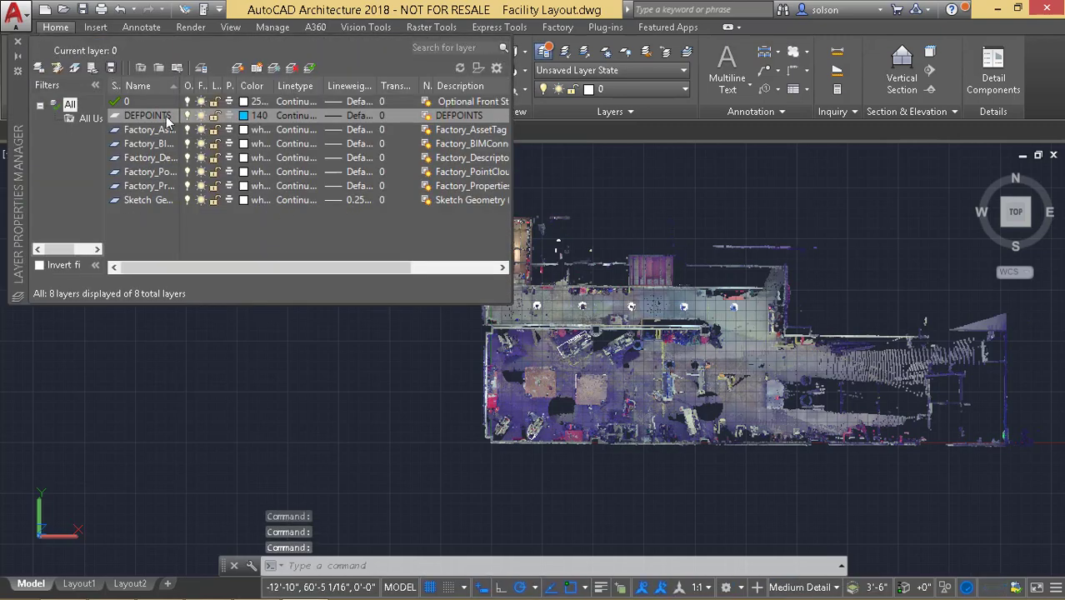
{"action": "key", "text": "alt+n"}
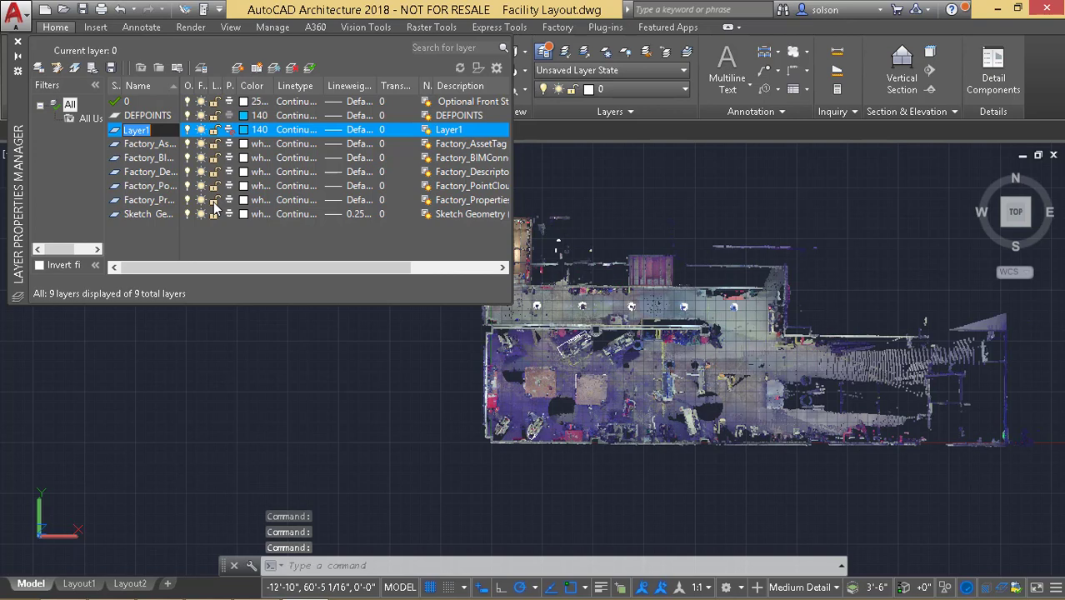
{"action": "type", "text": "Edg"}
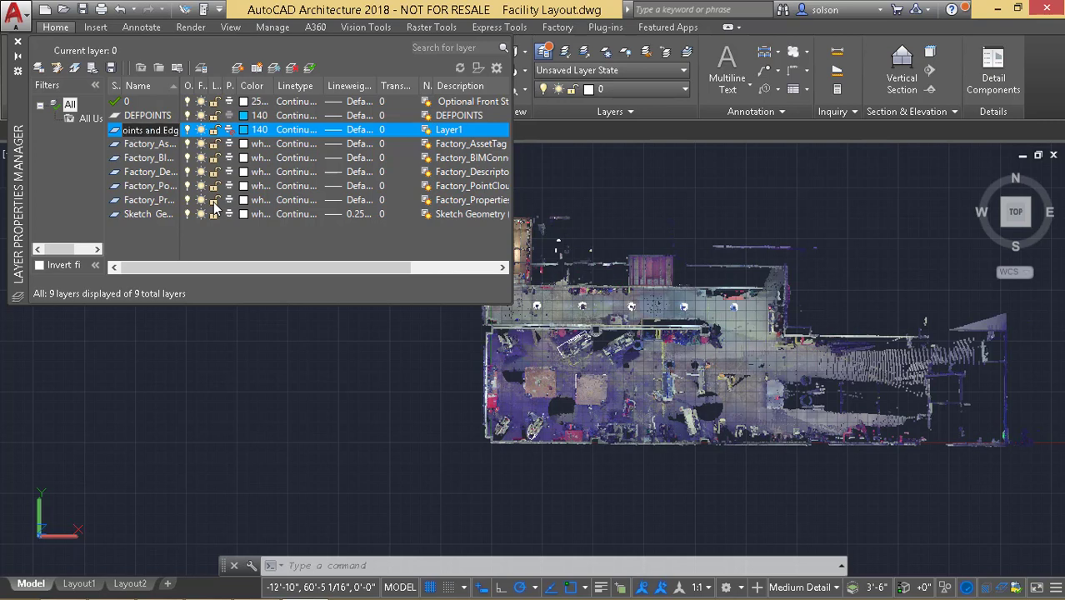
{"action": "key", "text": "Return"}
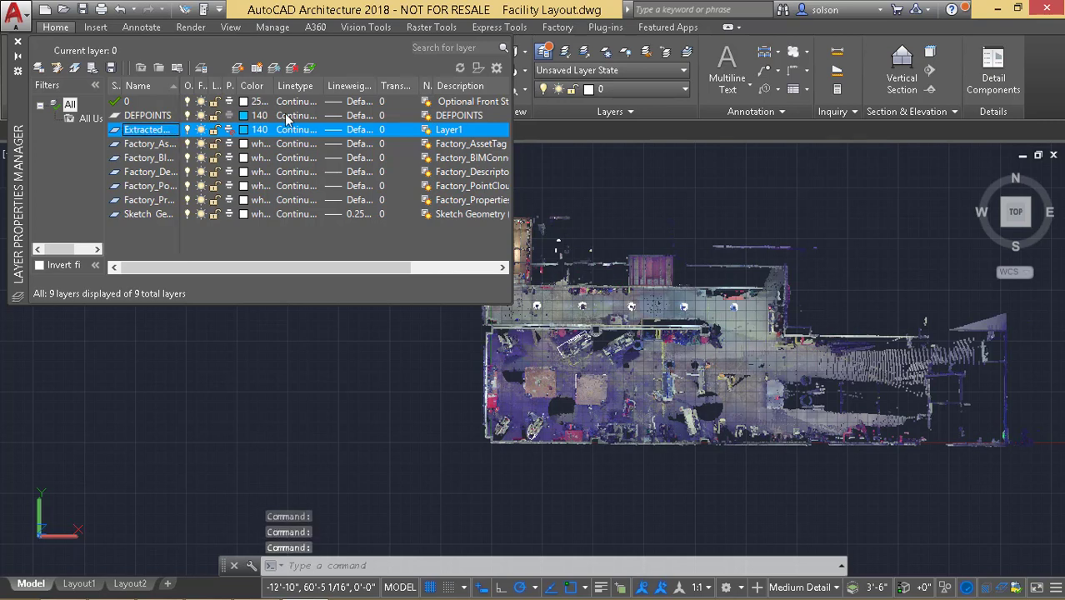
{"action": "left_click", "coordinate": [249, 132]}
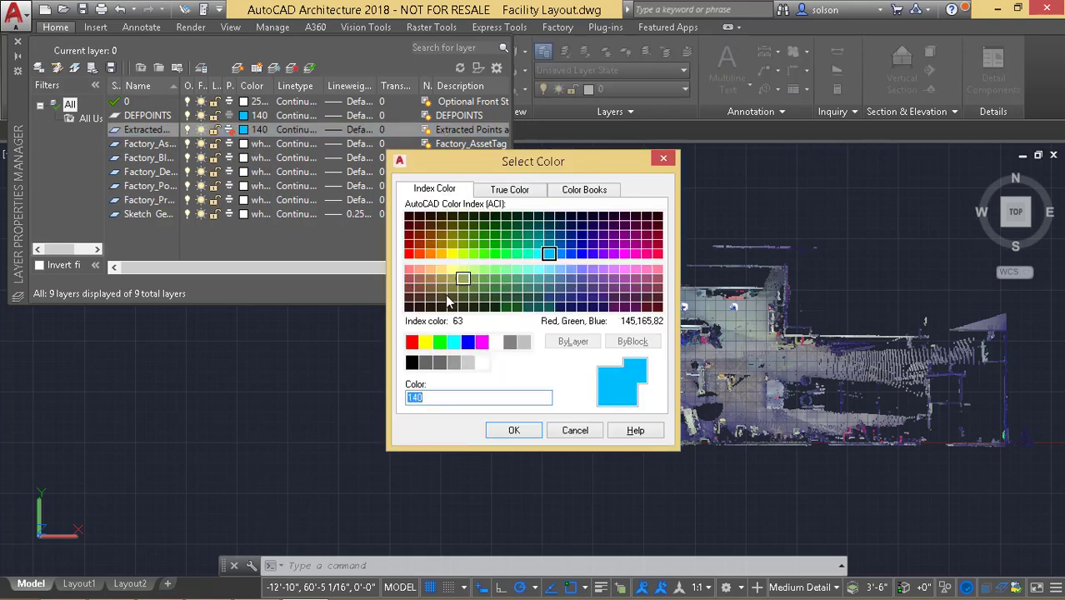
{"action": "left_click", "coordinate": [412, 343]}
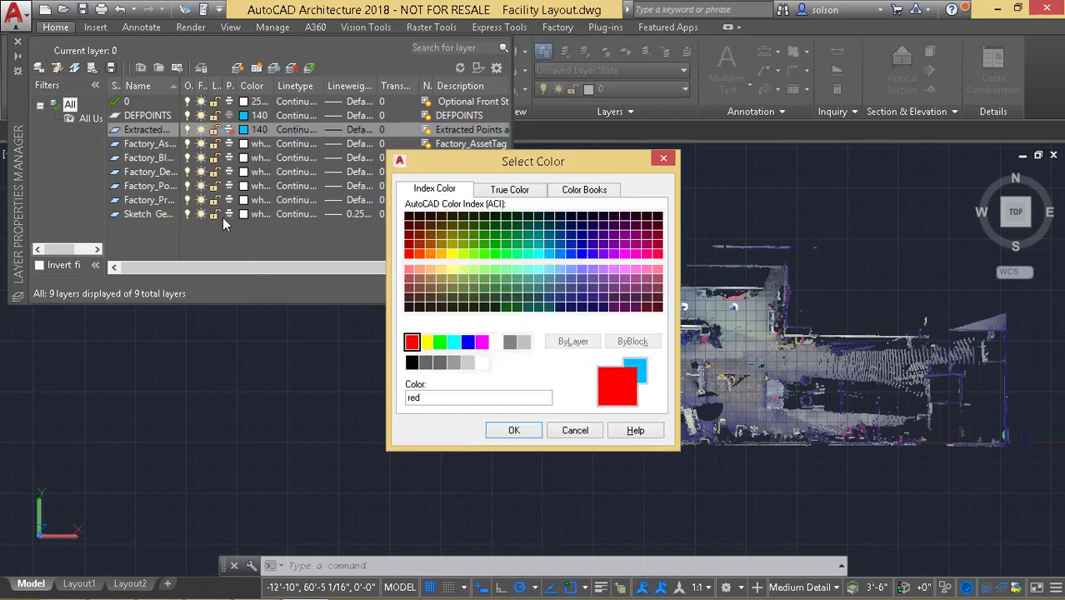
{"action": "left_click", "coordinate": [514, 431]}
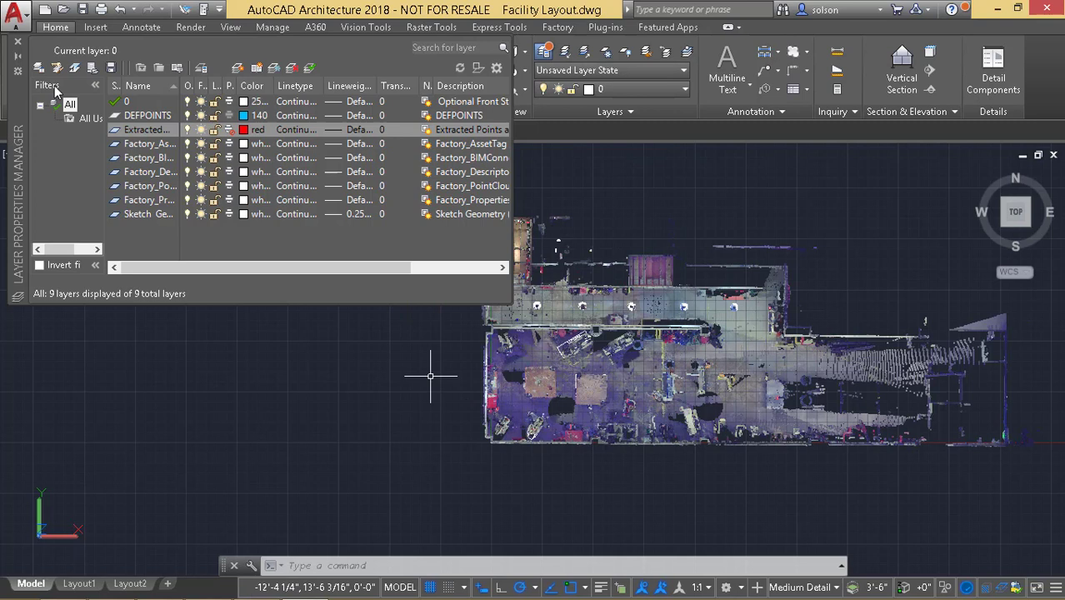
Step: Create a layer named Extracted Section with the color cyan and close the layer manager
{"action": "left_click", "coordinate": [237, 68]}
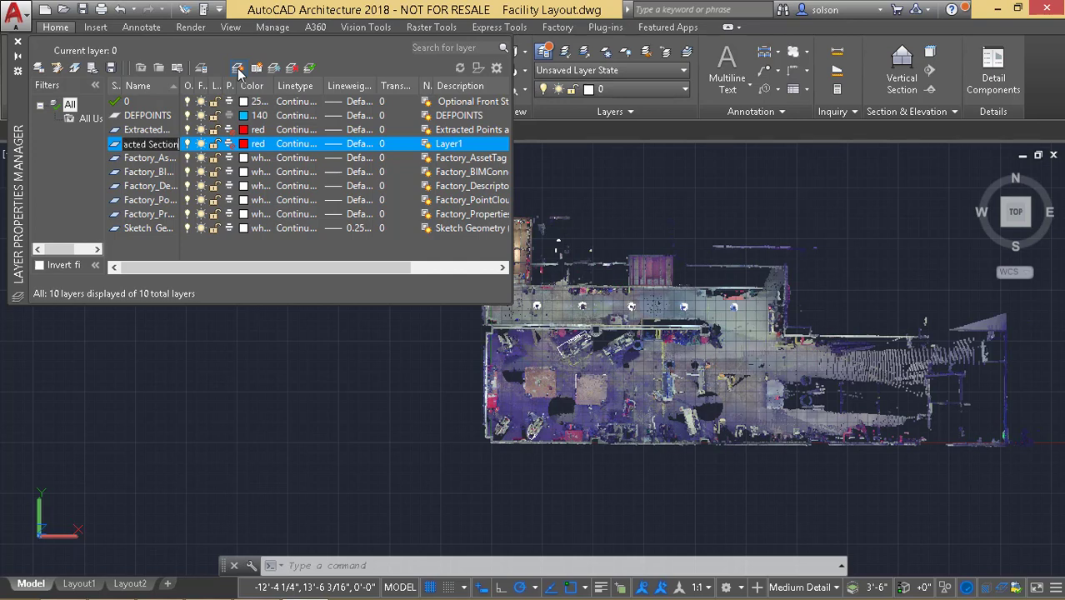
{"action": "left_click", "coordinate": [243, 145]}
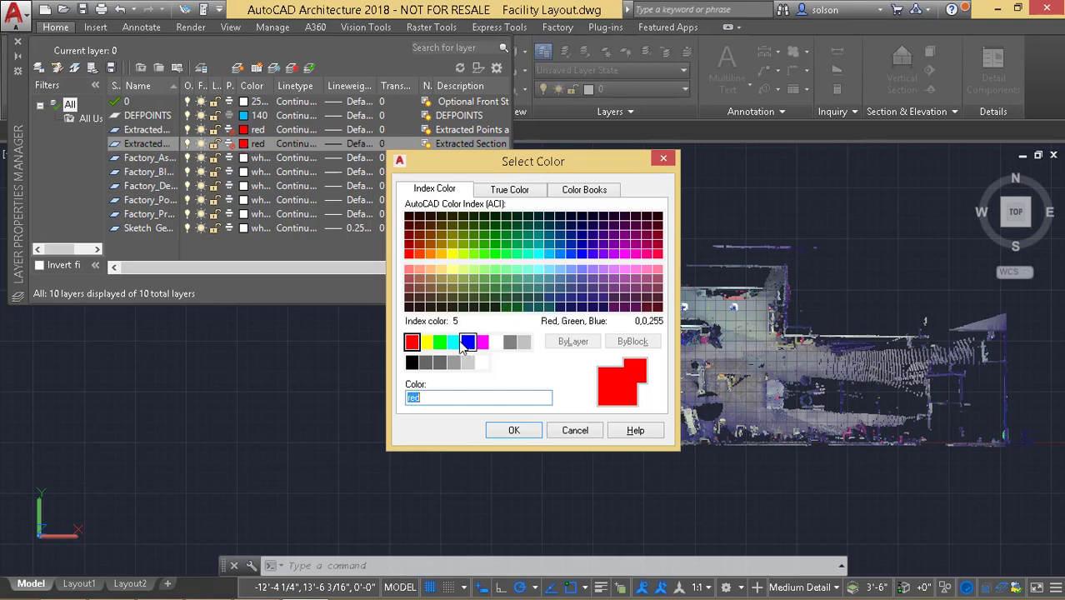
{"action": "left_click", "coordinate": [455, 343]}
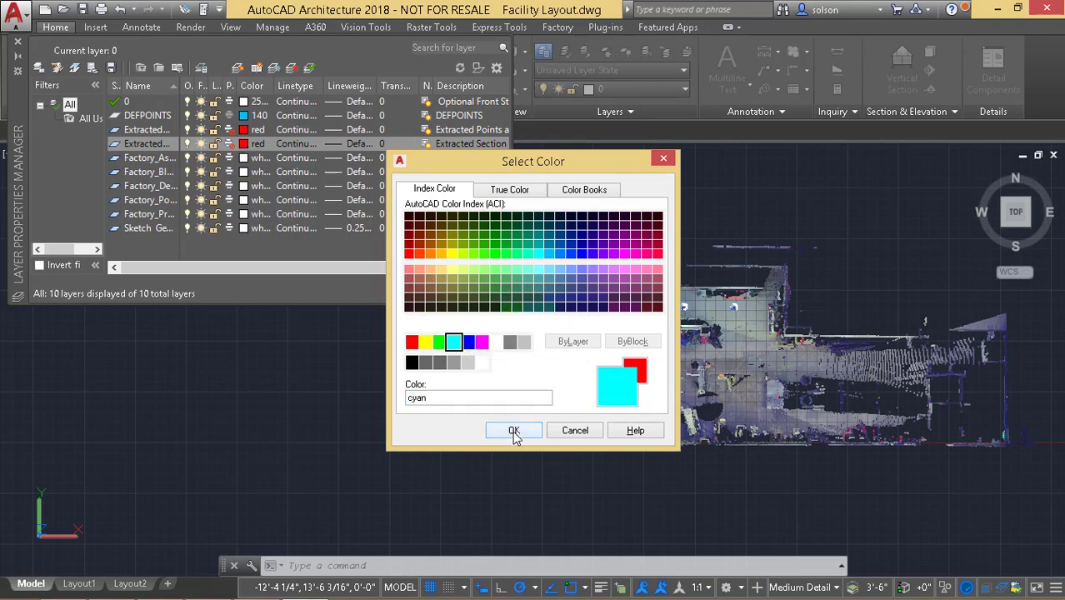
{"action": "left_click", "coordinate": [514, 431]}
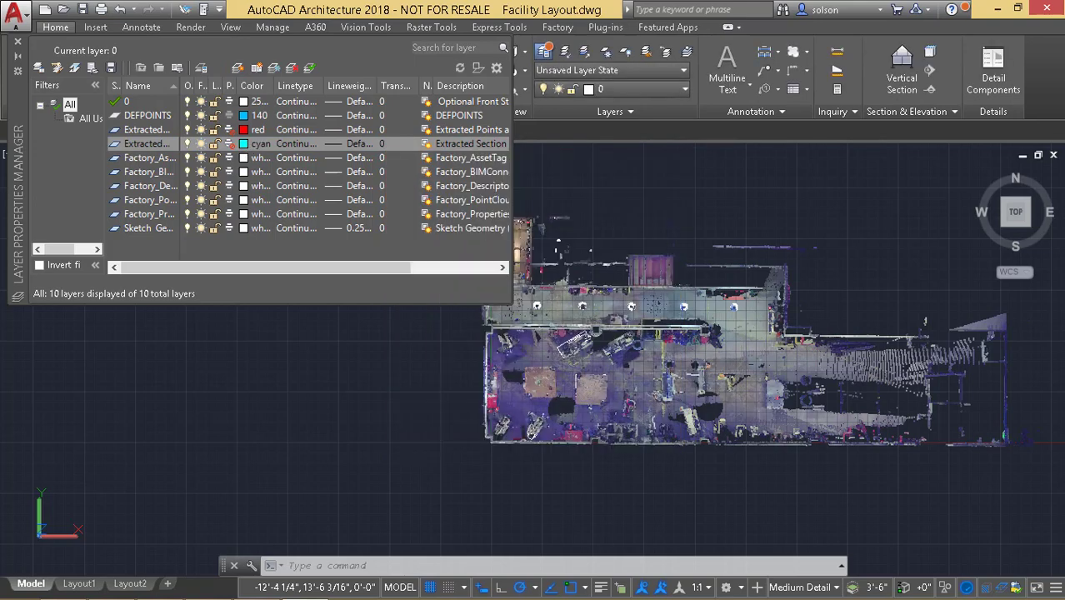
{"action": "left_click", "coordinate": [18, 41]}
Step: Make Extracted Points and Edges the current layer
{"action": "middle_click_drag", "start_coordinate": [503, 220], "coordinate": [455, 223]}
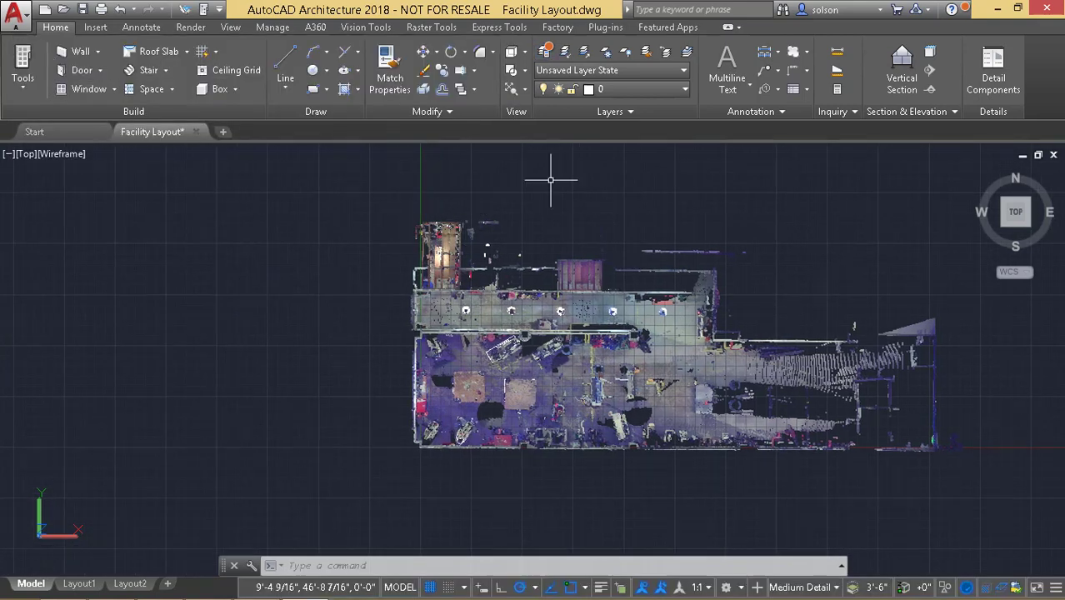
{"action": "left_click", "coordinate": [641, 88]}
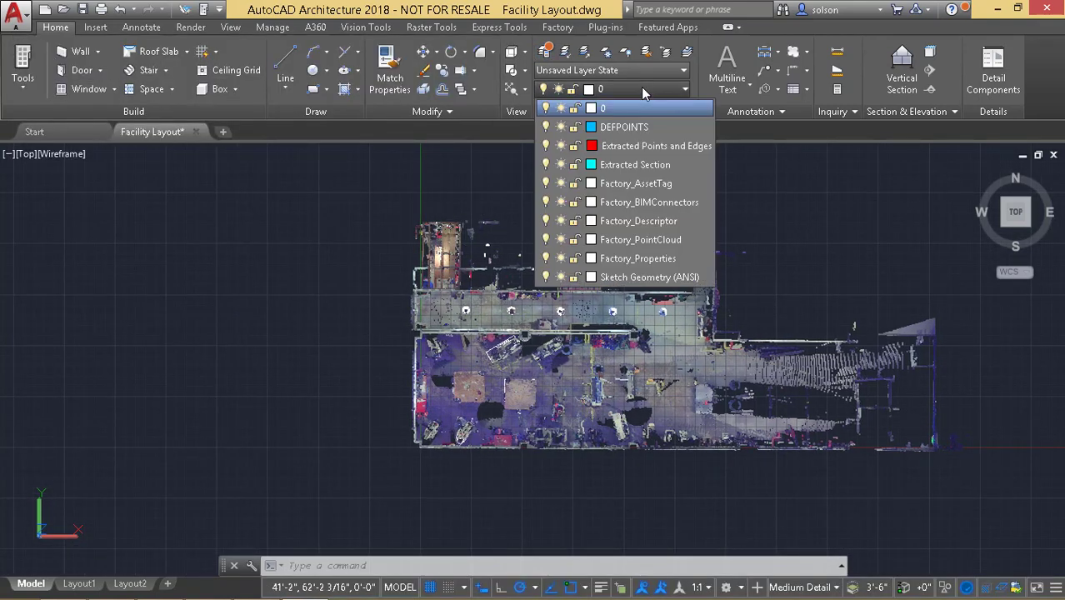
{"action": "left_click", "coordinate": [627, 146]}
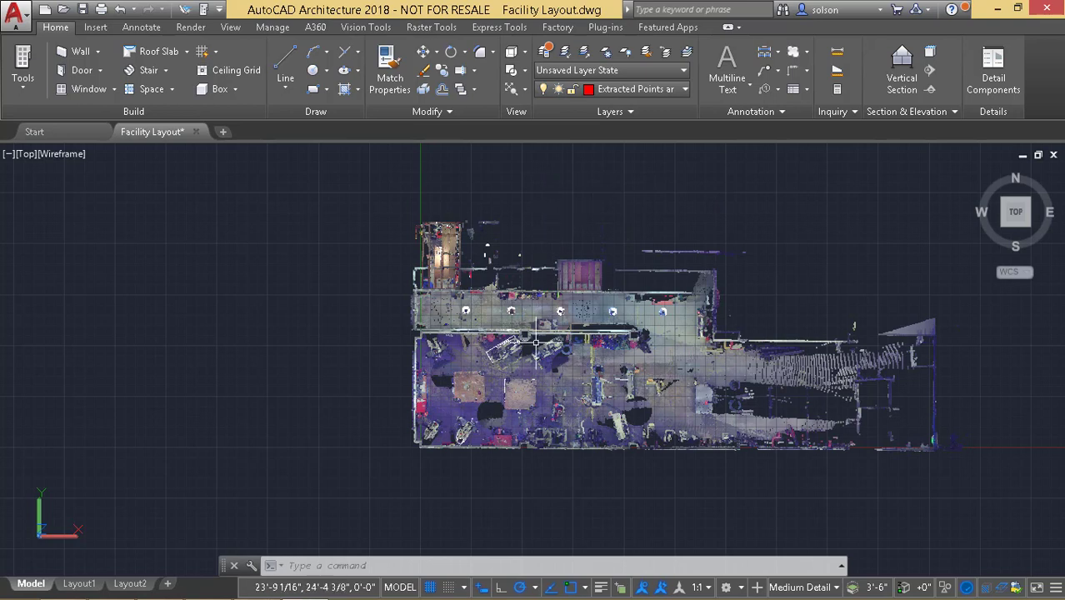
Step: Extract the edge where the long outer wall with the red cabinets meets the shop floor from the point cloud
{"action": "left_click", "coordinate": [539, 368]}
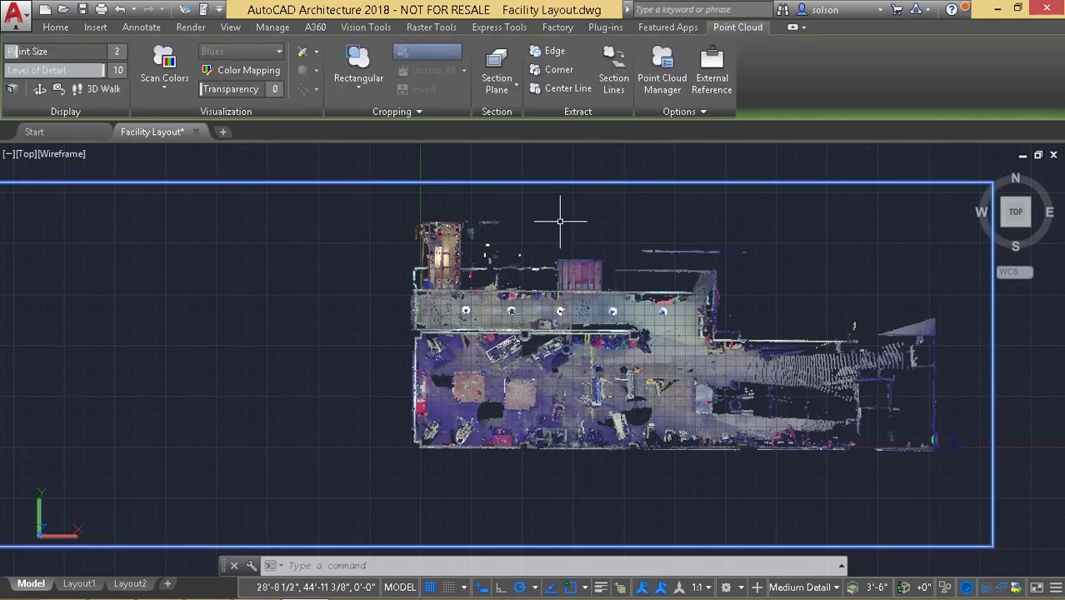
{"action": "left_click", "coordinate": [558, 70]}
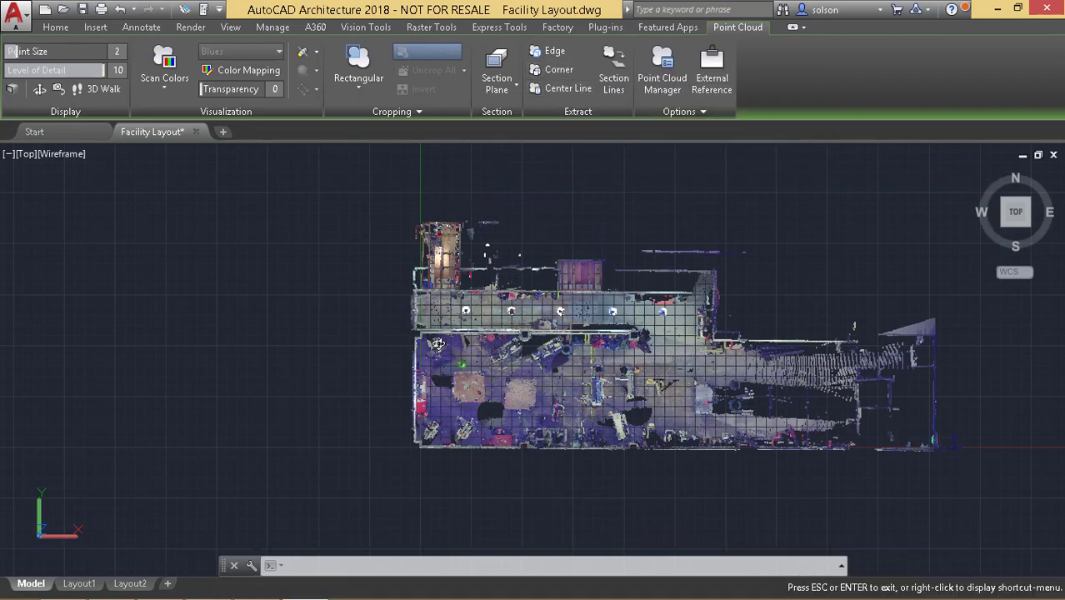
{"action": "middle_click_drag", "start_coordinate": [440, 313], "coordinate": [438, 280], "text": "shift"}
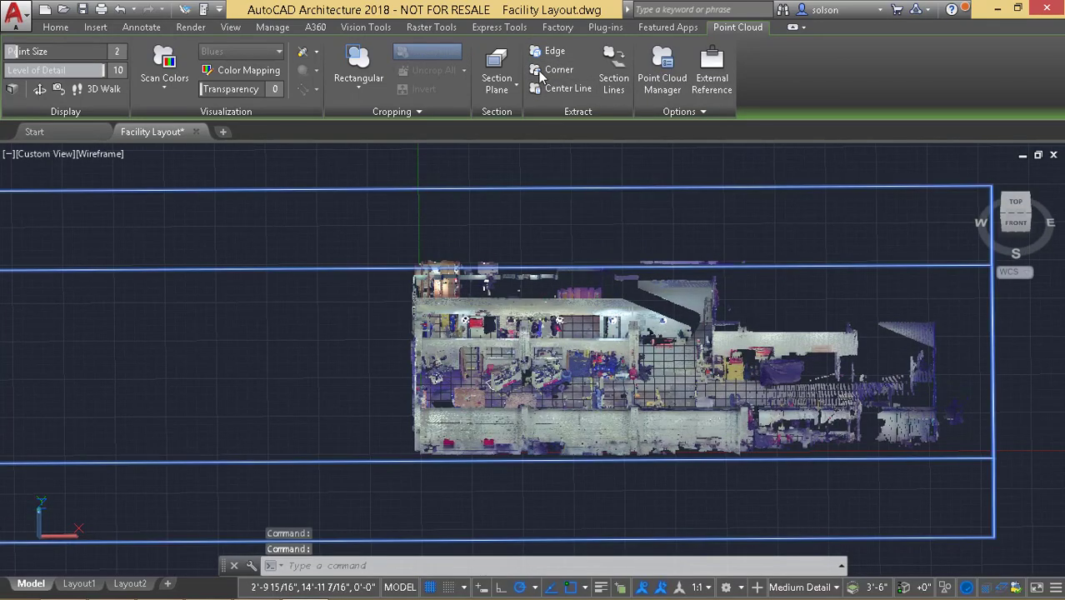
{"action": "left_click", "coordinate": [547, 51]}
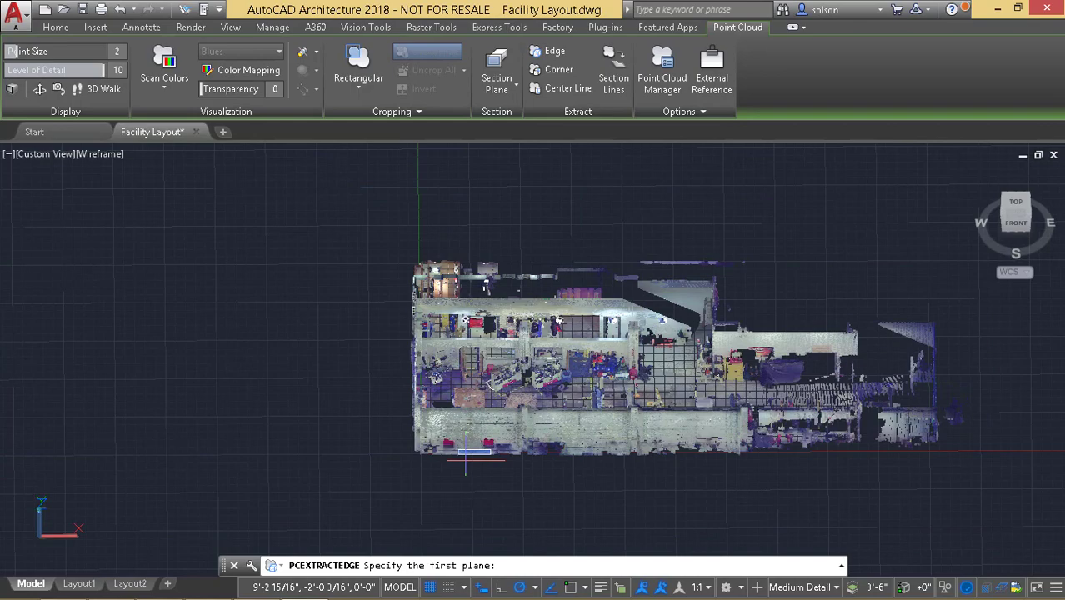
{"action": "scroll", "coordinate": [475, 464], "scroll_direction": "up", "scroll_amount": 5}
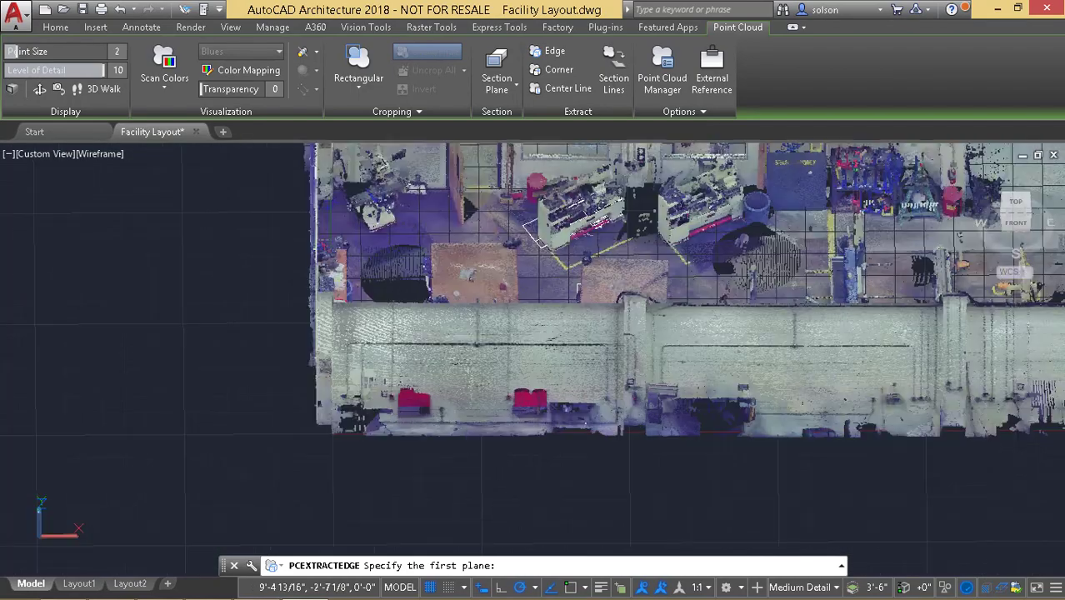
{"action": "left_click", "coordinate": [462, 375]}
{"action": "middle_click_drag", "start_coordinate": [517, 375], "coordinate": [441, 350], "text": "shift"}
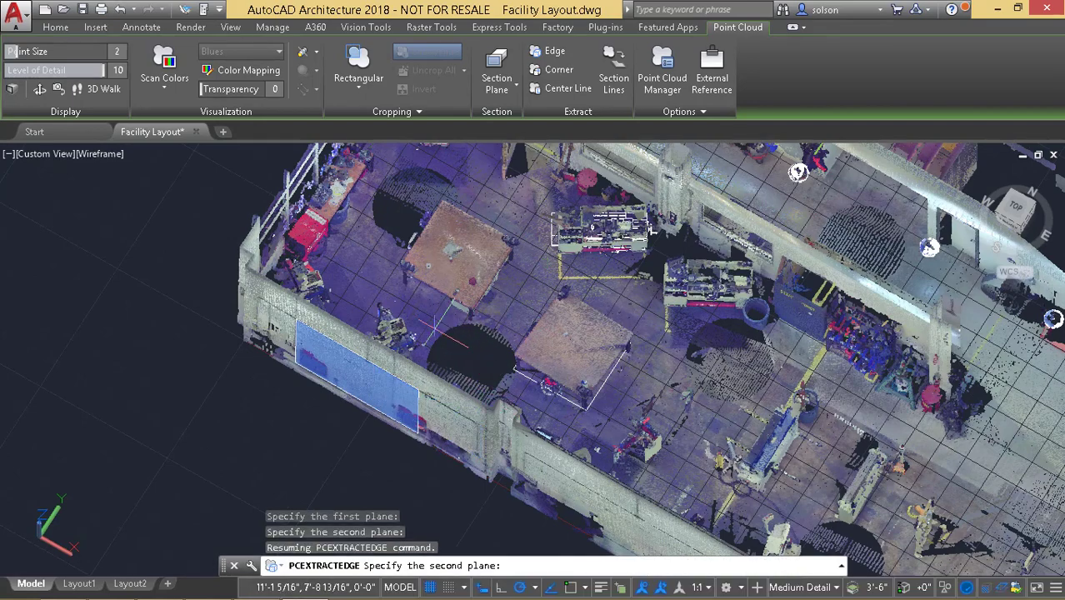
{"action": "left_click", "coordinate": [396, 304]}
{"action": "scroll", "coordinate": [333, 427], "scroll_direction": "up", "scroll_amount": 2}
{"action": "scroll", "coordinate": [333, 417], "scroll_direction": "up", "scroll_amount": 3}
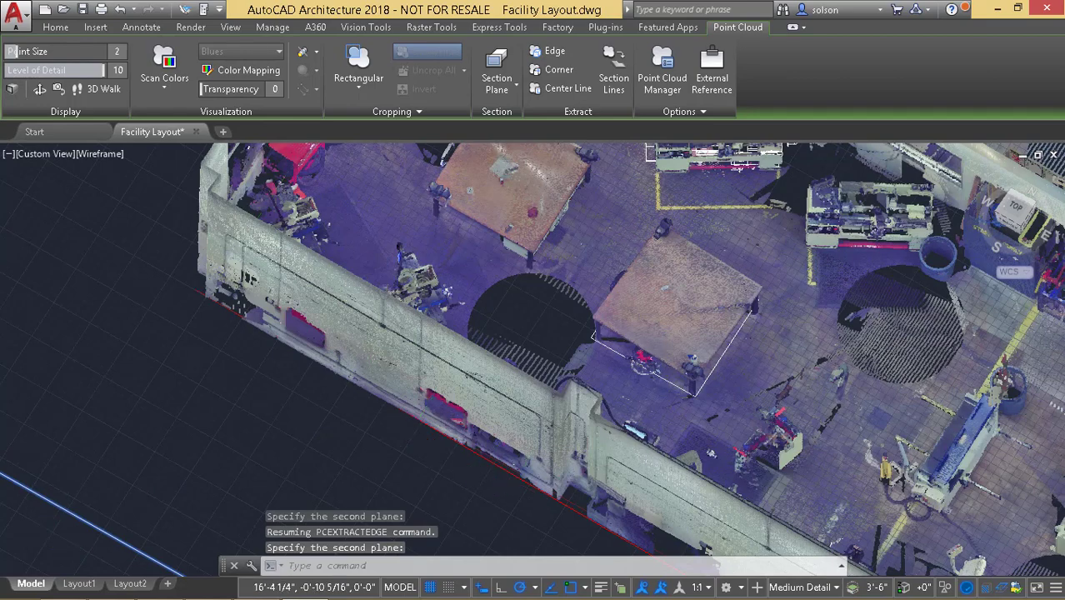
Step: Extract the edge between the shop floor and the end wall with the large windows
{"action": "scroll", "coordinate": [479, 498], "scroll_direction": "up", "scroll_amount": 3}
{"action": "scroll", "coordinate": [479, 499], "scroll_direction": "down", "scroll_amount": 4}
{"action": "scroll", "coordinate": [479, 498], "scroll_direction": "up", "scroll_amount": 2}
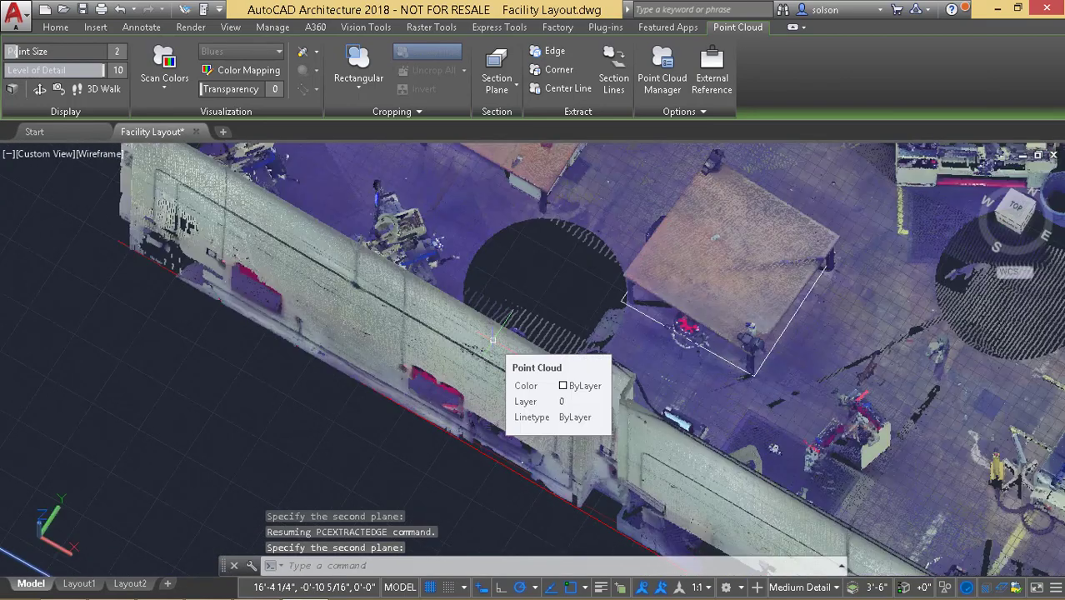
{"action": "middle_click_drag", "start_coordinate": [500, 334], "coordinate": [609, 413]}
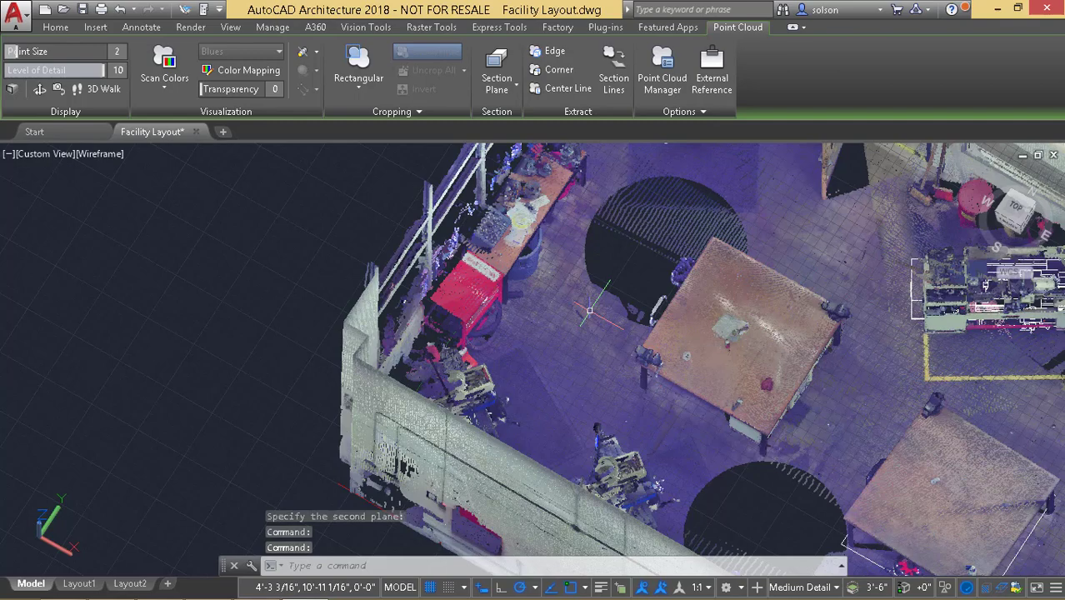
{"action": "key", "text": "Return"}
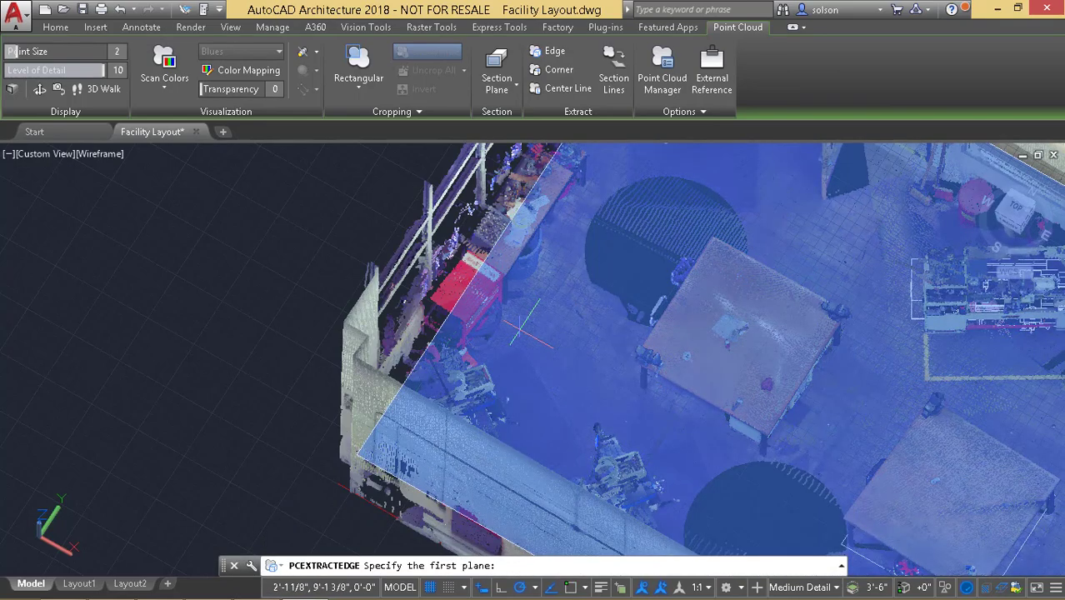
{"action": "left_click", "coordinate": [571, 362]}
{"action": "middle_click_drag", "start_coordinate": [642, 356], "coordinate": [664, 353], "text": "shift"}
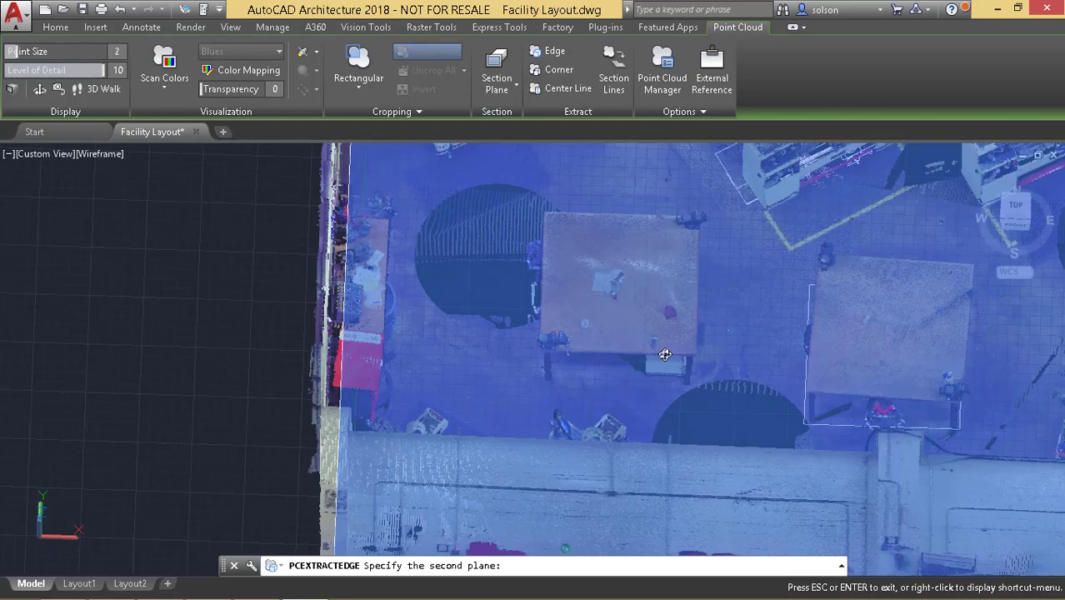
{"action": "middle_click", "coordinate": [540, 366]}
{"action": "middle_click_drag", "start_coordinate": [579, 327], "coordinate": [654, 295]}
{"action": "middle_click_drag", "start_coordinate": [439, 320], "coordinate": [351, 336], "text": "shift"}
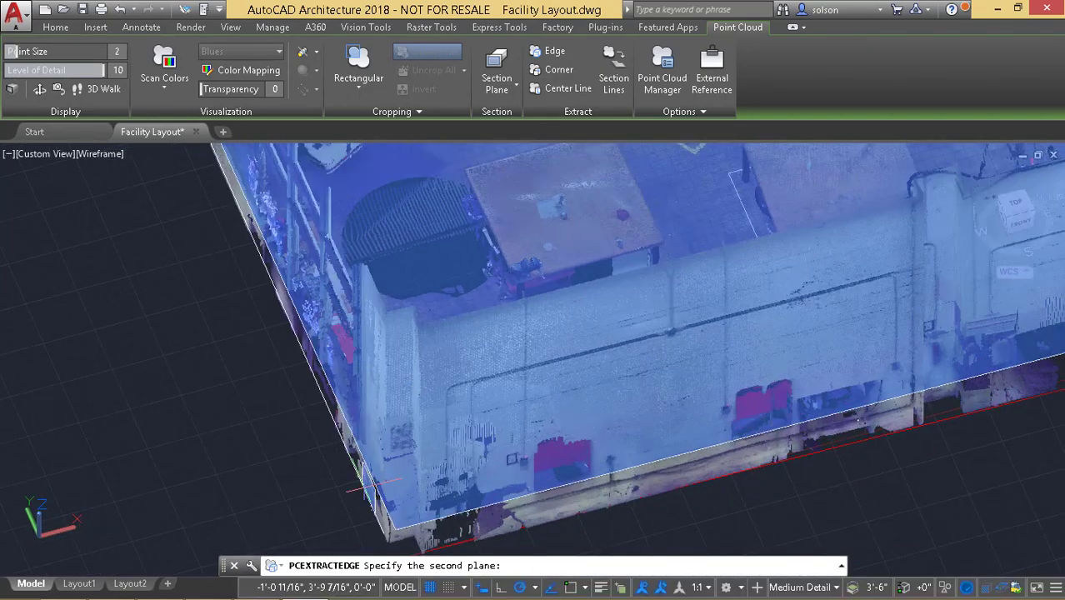
{"action": "scroll", "coordinate": [371, 486], "scroll_direction": "up", "scroll_amount": 2}
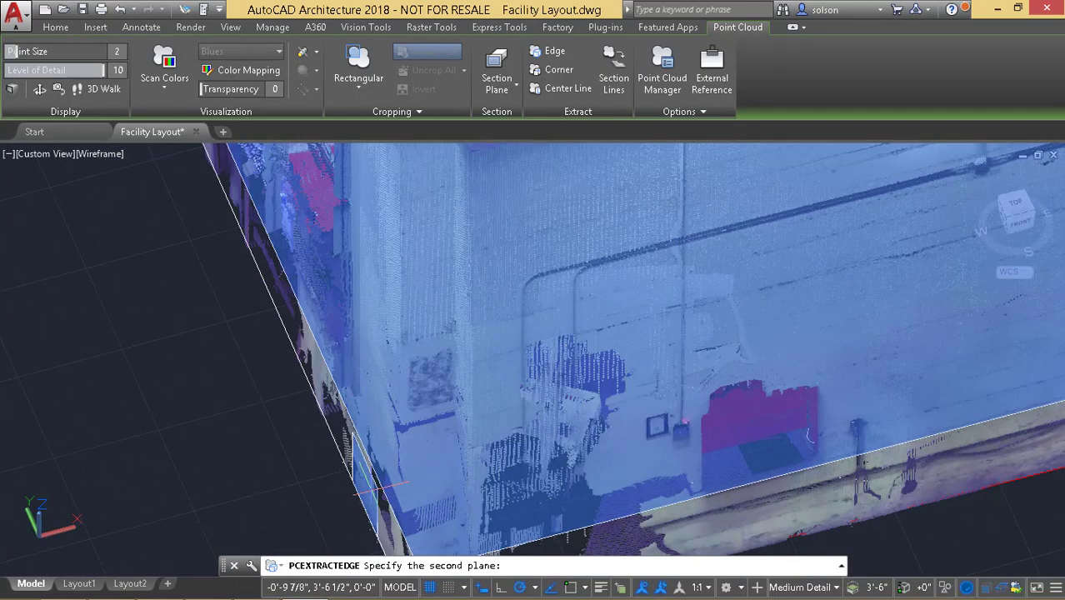
{"action": "scroll", "coordinate": [375, 487], "scroll_direction": "down", "scroll_amount": 3}
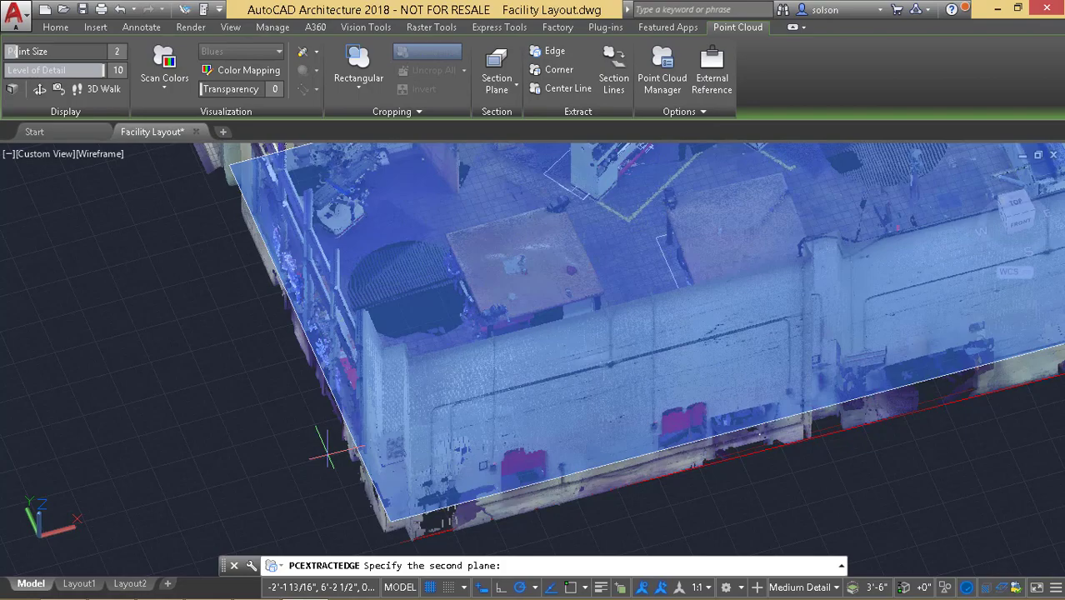
{"action": "middle_click_drag", "start_coordinate": [331, 450], "coordinate": [360, 332], "text": "shift"}
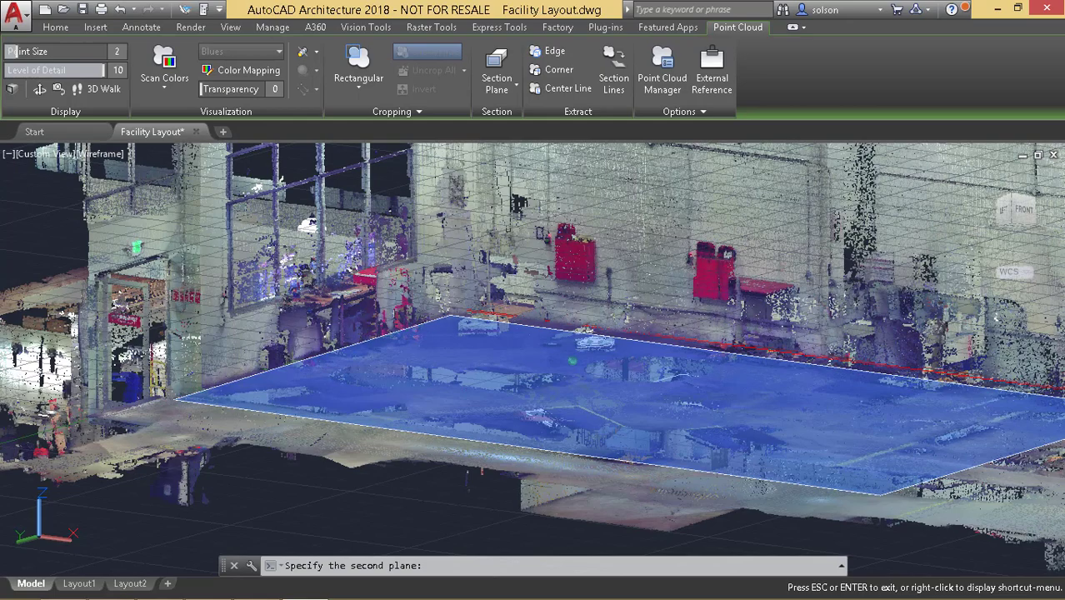
{"action": "left_click", "coordinate": [398, 242]}
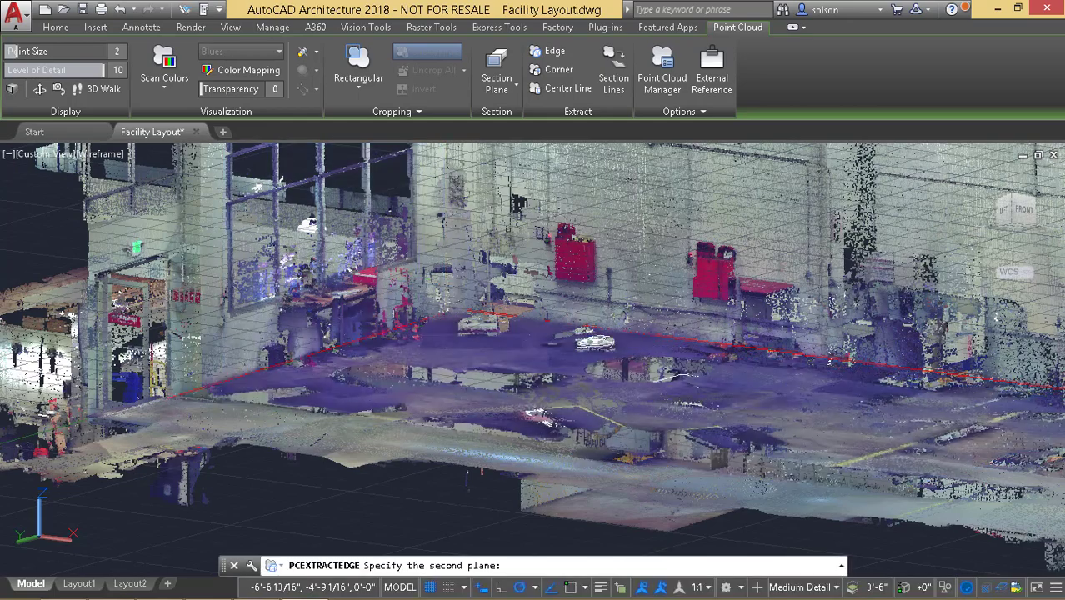
Step: Extract the edge between the shop floor and the interior wall behind the lathes
{"action": "middle_click_drag", "start_coordinate": [452, 345], "coordinate": [381, 413], "text": "shift"}
{"action": "middle_click_drag", "start_coordinate": [468, 293], "coordinate": [445, 364]}
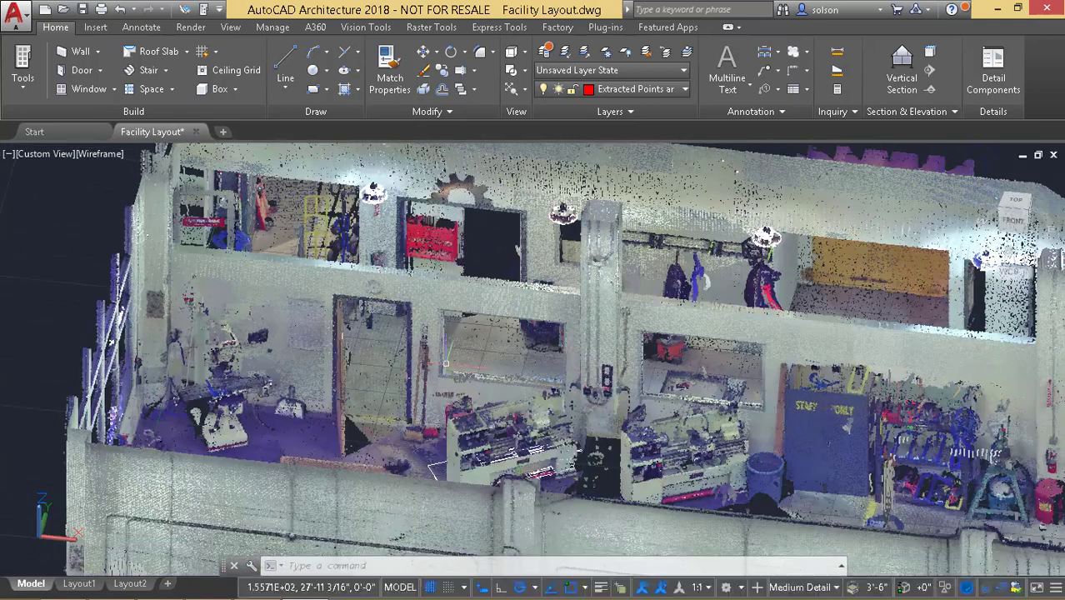
{"action": "key", "text": "Return"}
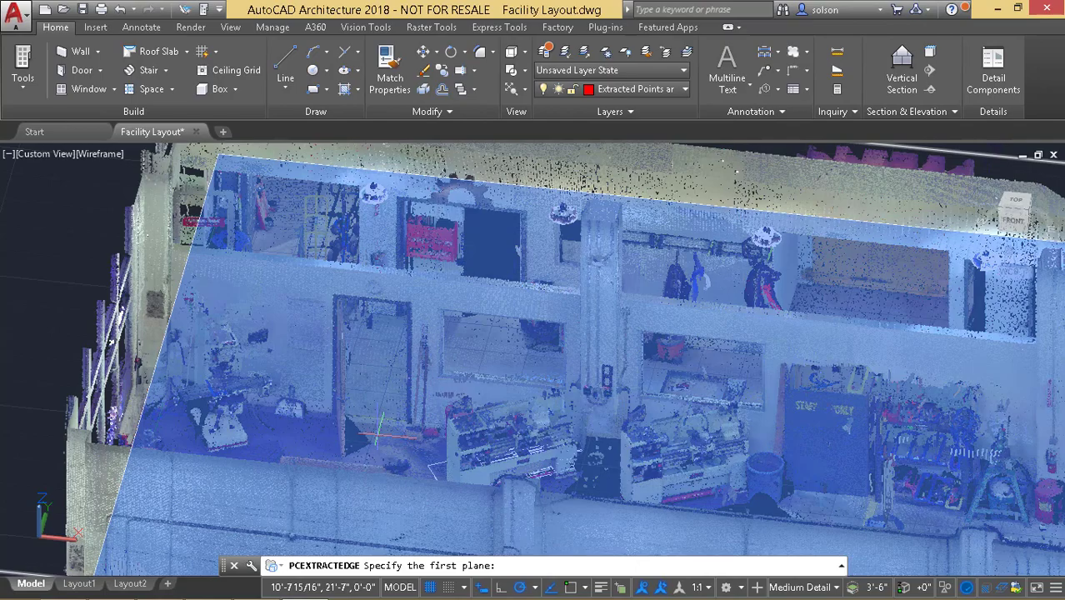
{"action": "left_click", "coordinate": [380, 433]}
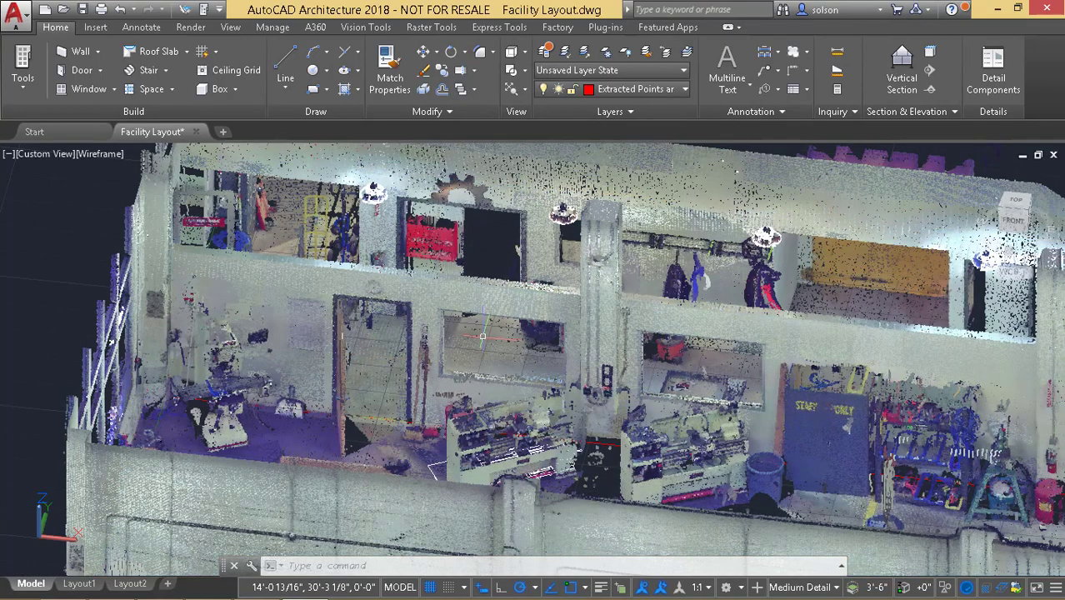
Step: Extract the edge between the corridor-side face of the interior wall and the corridor floor
{"action": "middle_click_drag", "start_coordinate": [355, 440], "coordinate": [386, 347], "text": "shift"}
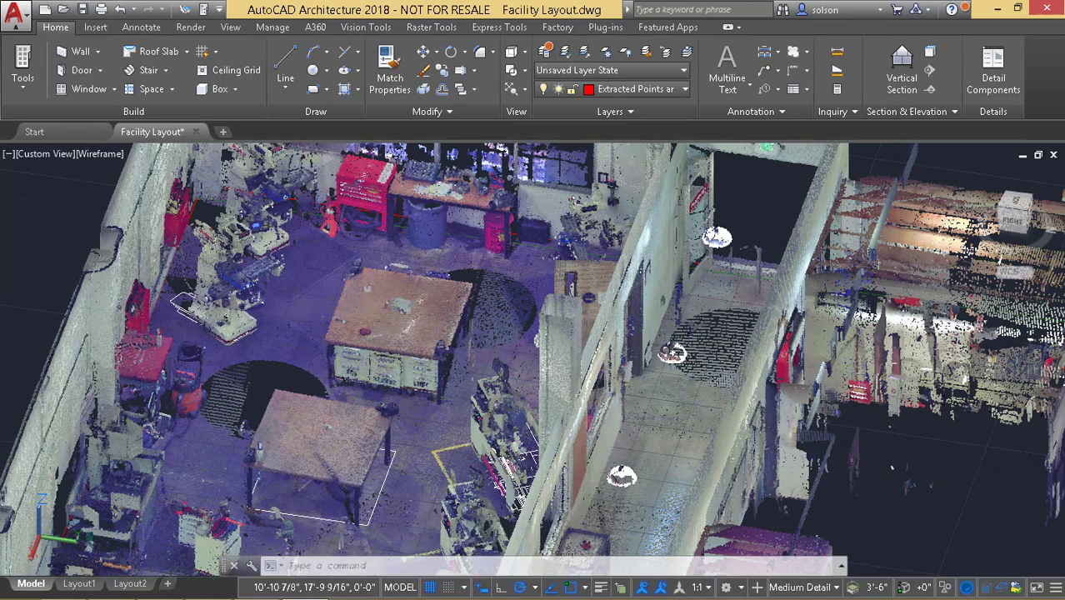
{"action": "key", "text": "Return"}
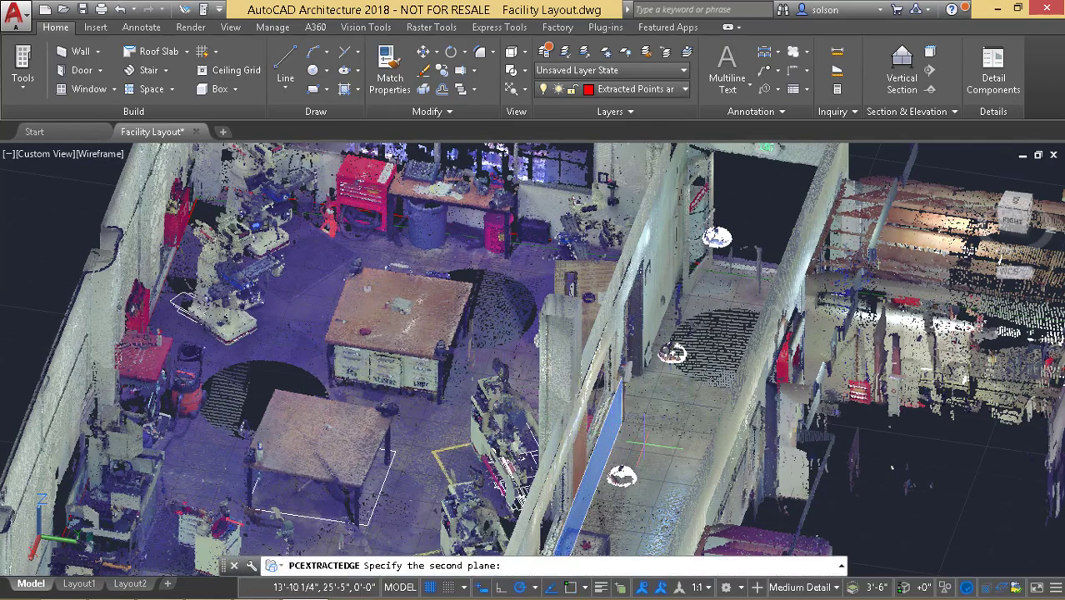
{"action": "middle_click_drag", "start_coordinate": [550, 417], "coordinate": [621, 394], "text": "shift"}
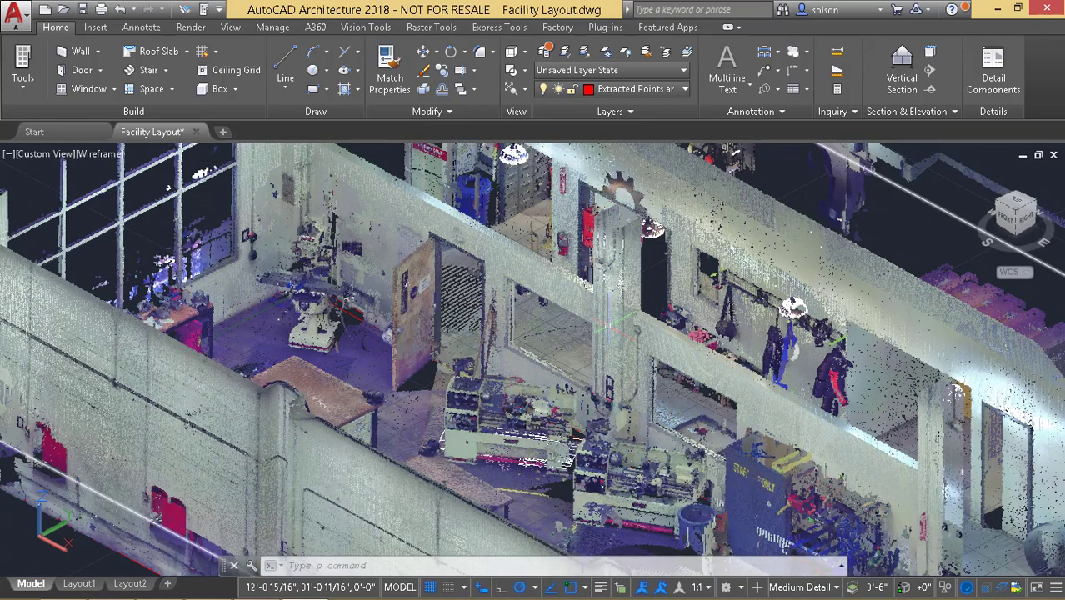
Step: Extract the point cloud corner where two adjoining wall faces beside the large windows, near the long outer wall, meet the shop floor
{"action": "left_click", "coordinate": [581, 284]}
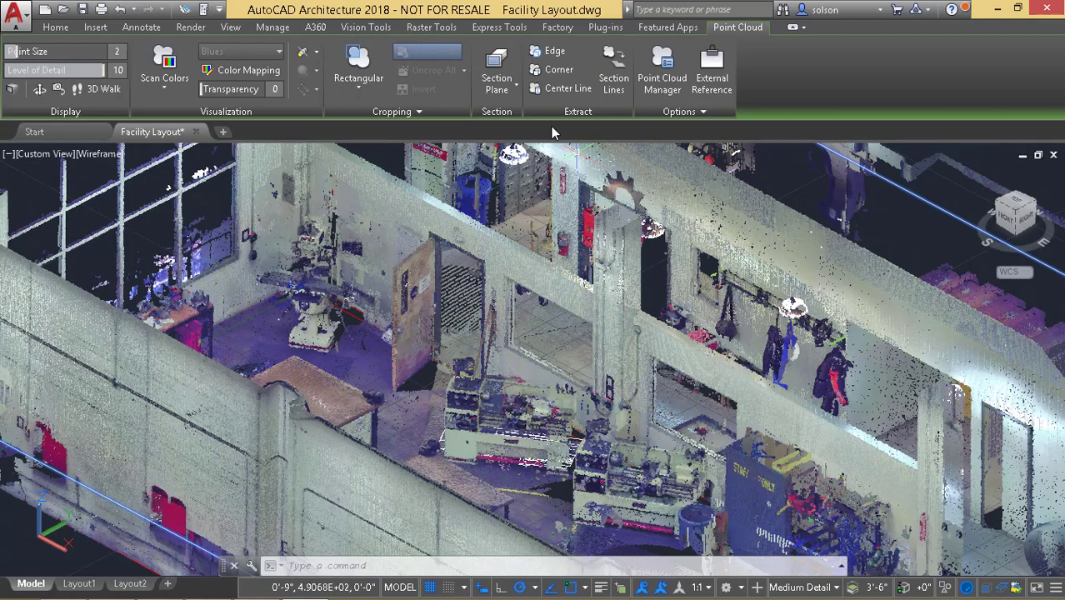
{"action": "left_click", "coordinate": [547, 70]}
{"action": "scroll", "coordinate": [566, 250], "scroll_direction": "up", "scroll_amount": 3}
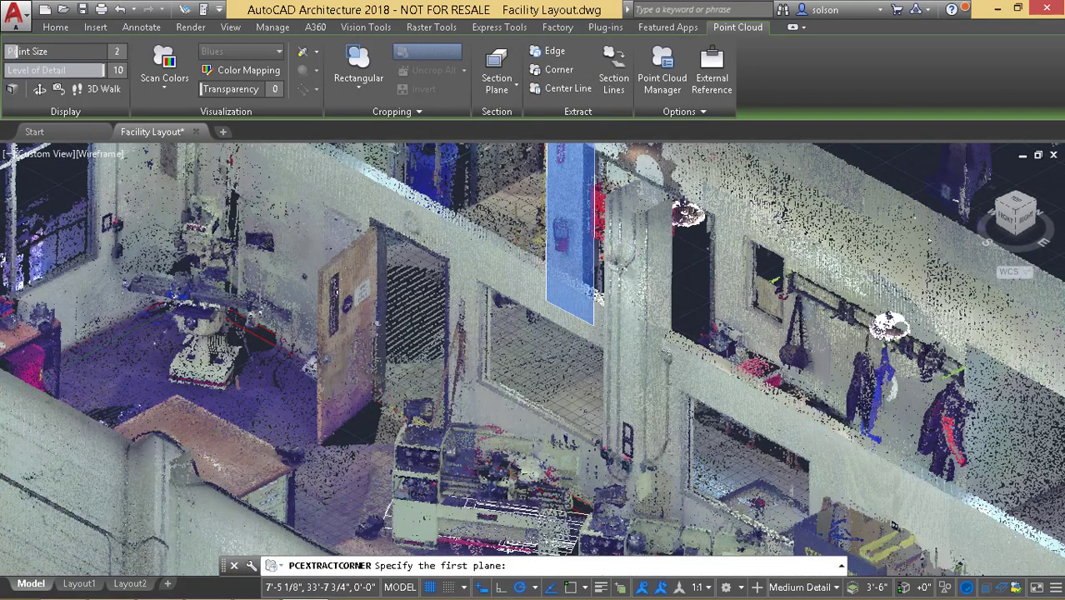
{"action": "scroll", "coordinate": [575, 258], "scroll_direction": "down", "scroll_amount": 4}
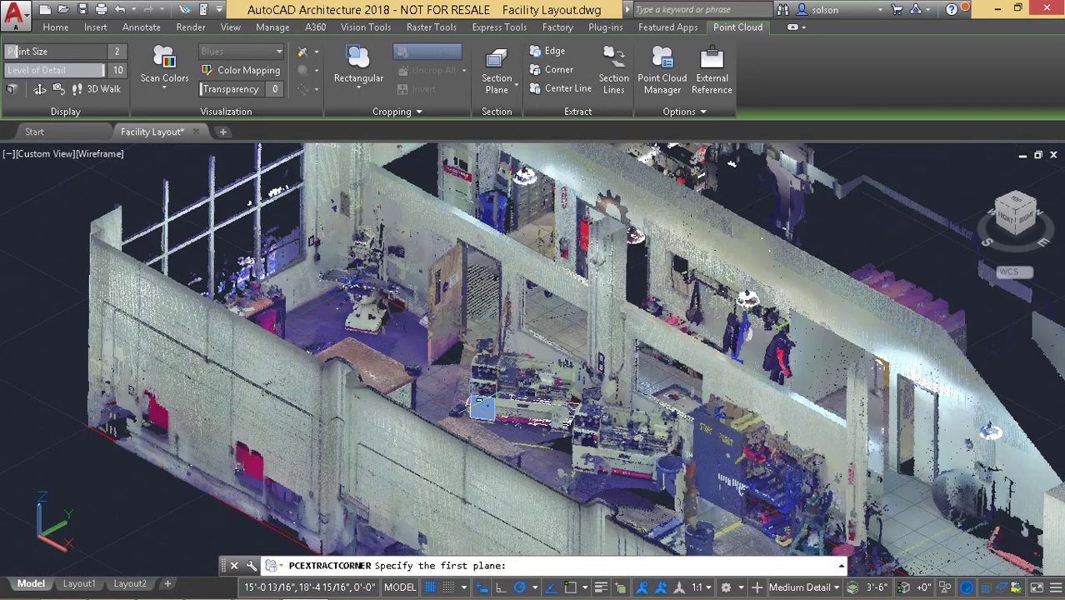
{"action": "middle_click_drag", "start_coordinate": [481, 407], "coordinate": [344, 377], "text": "shift"}
{"action": "middle_click_drag", "start_coordinate": [391, 273], "coordinate": [396, 369]}
{"action": "middle_click_drag", "start_coordinate": [390, 234], "coordinate": [396, 277]}
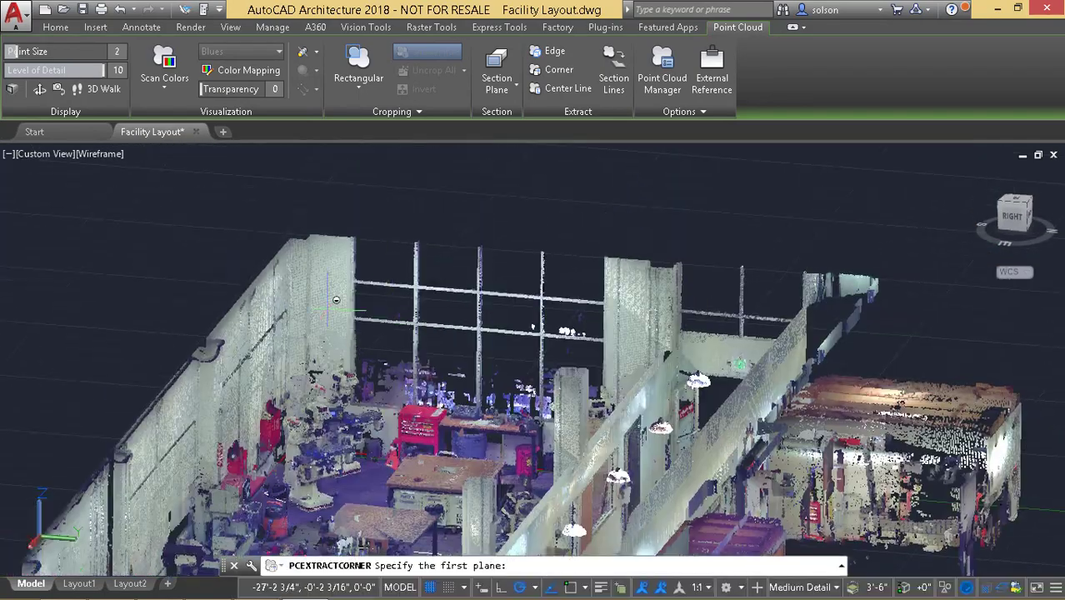
{"action": "scroll", "coordinate": [333, 298], "scroll_direction": "up", "scroll_amount": 2}
{"action": "scroll", "coordinate": [321, 284], "scroll_direction": "up", "scroll_amount": 2}
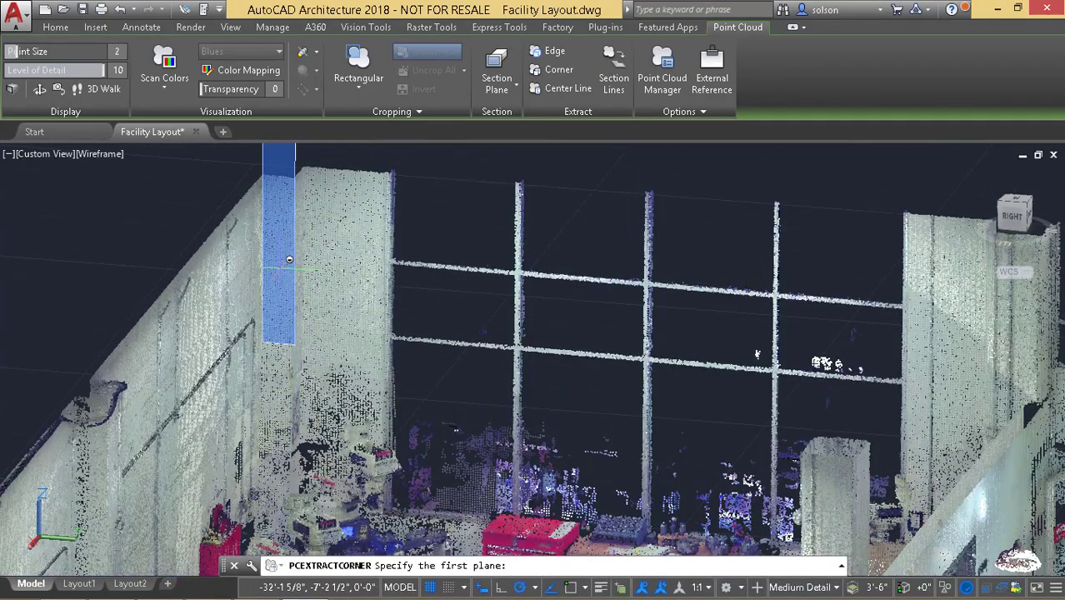
{"action": "left_click", "coordinate": [289, 260]}
{"action": "left_click", "coordinate": [309, 255]}
{"action": "middle_click_drag", "start_coordinate": [341, 379], "coordinate": [341, 375]}
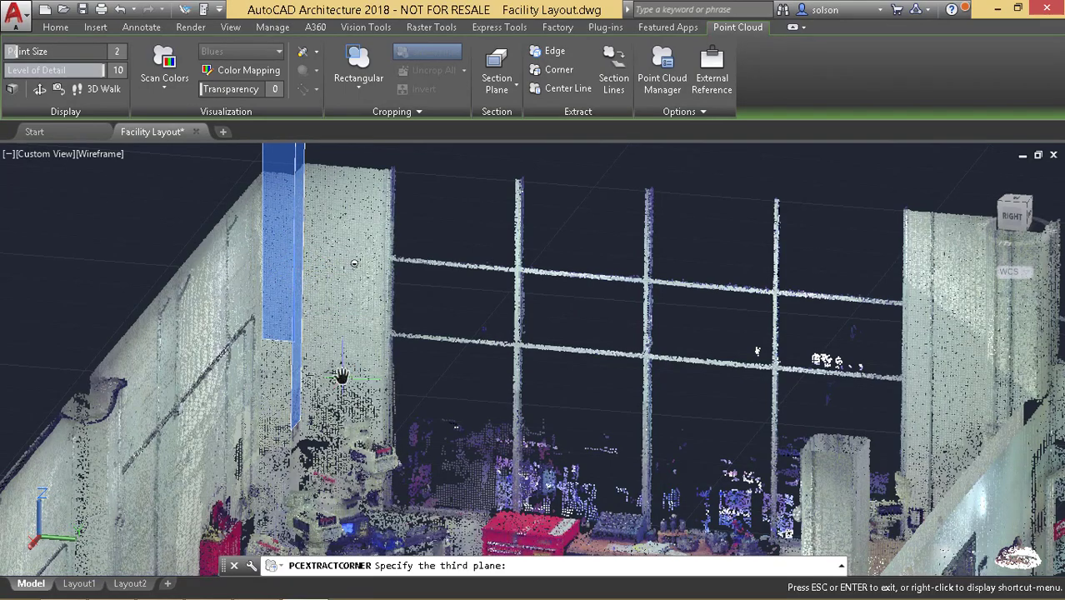
{"action": "scroll", "coordinate": [341, 375], "scroll_direction": "down", "scroll_amount": 4}
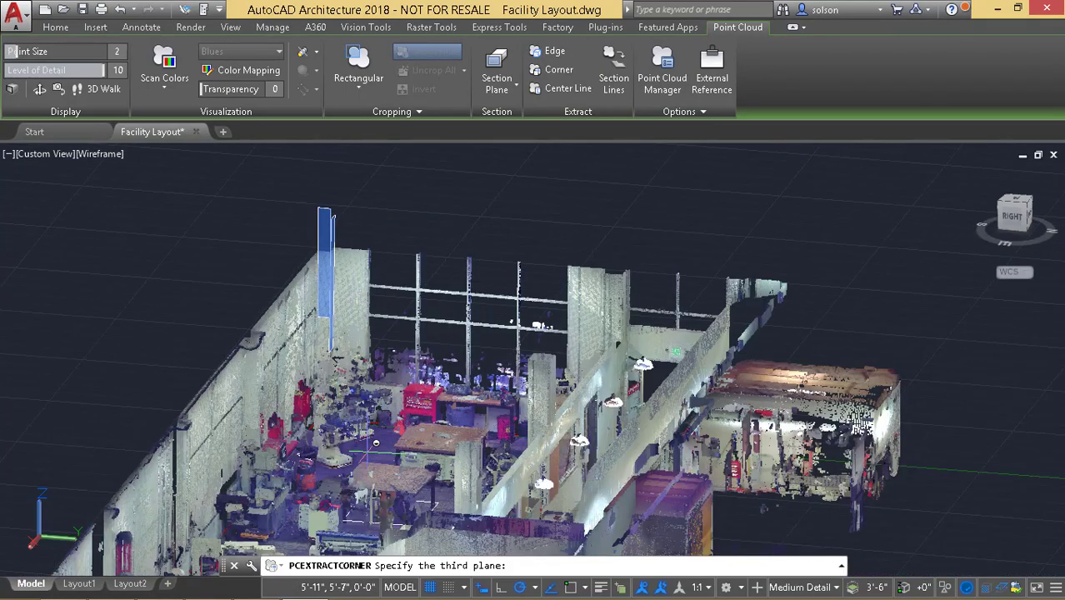
{"action": "scroll", "coordinate": [376, 443], "scroll_direction": "up", "scroll_amount": 1}
{"action": "scroll", "coordinate": [379, 451], "scroll_direction": "up", "scroll_amount": 1}
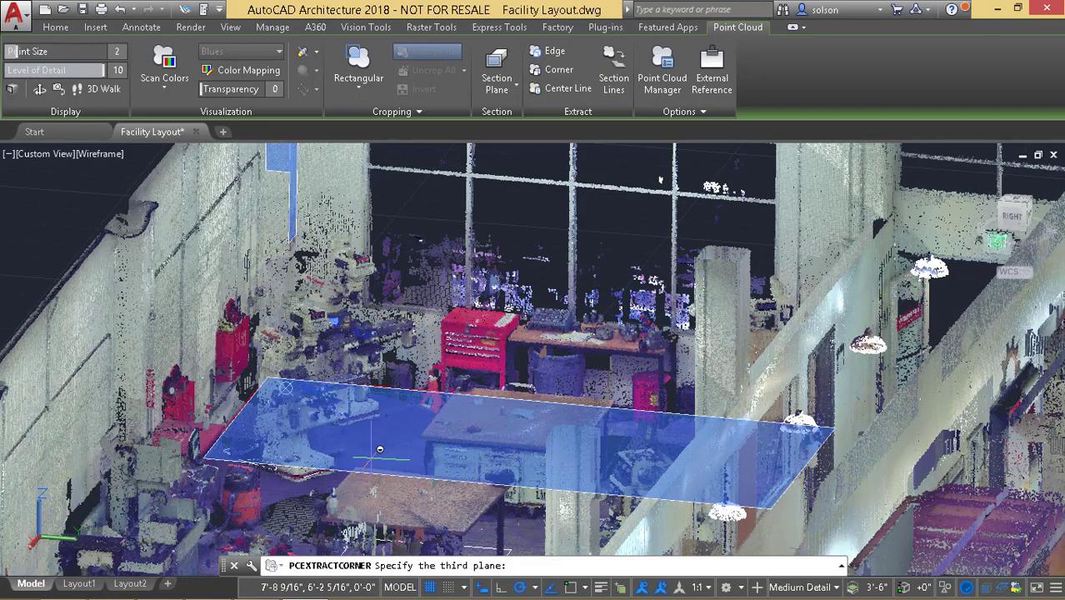
{"action": "left_click", "coordinate": [410, 386]}
{"action": "scroll", "coordinate": [410, 386], "scroll_direction": "down", "scroll_amount": 2}
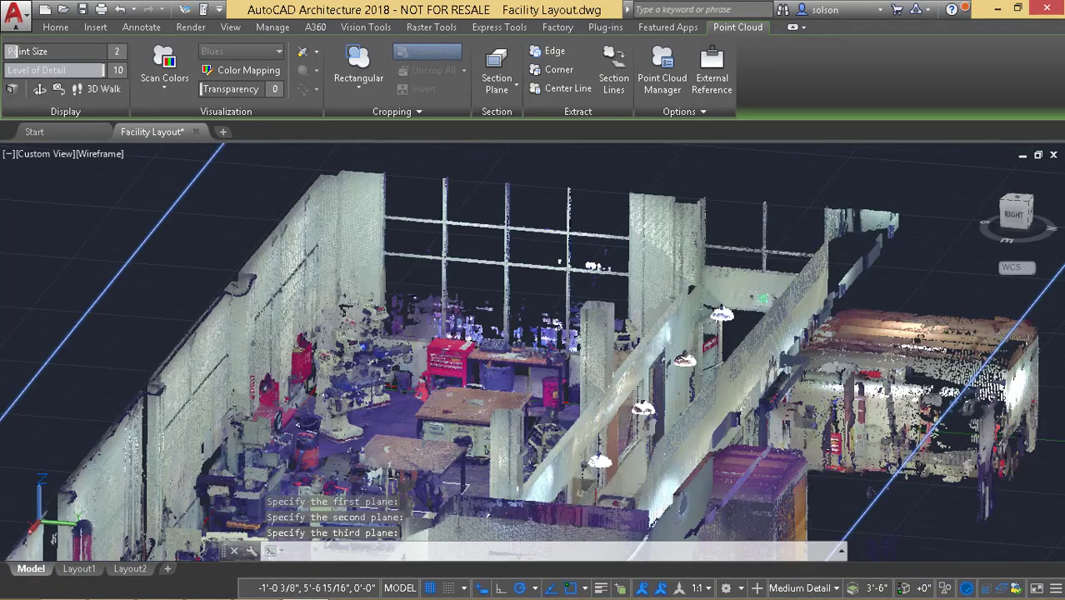
Step: Extract the point cloud corner where two adjoining column faces between the large windows and the exit opening meet the shop floor
{"action": "middle_click_drag", "start_coordinate": [462, 486], "coordinate": [552, 400], "text": "shift"}
{"action": "middle_click_drag", "start_coordinate": [533, 301], "coordinate": [533, 402]}
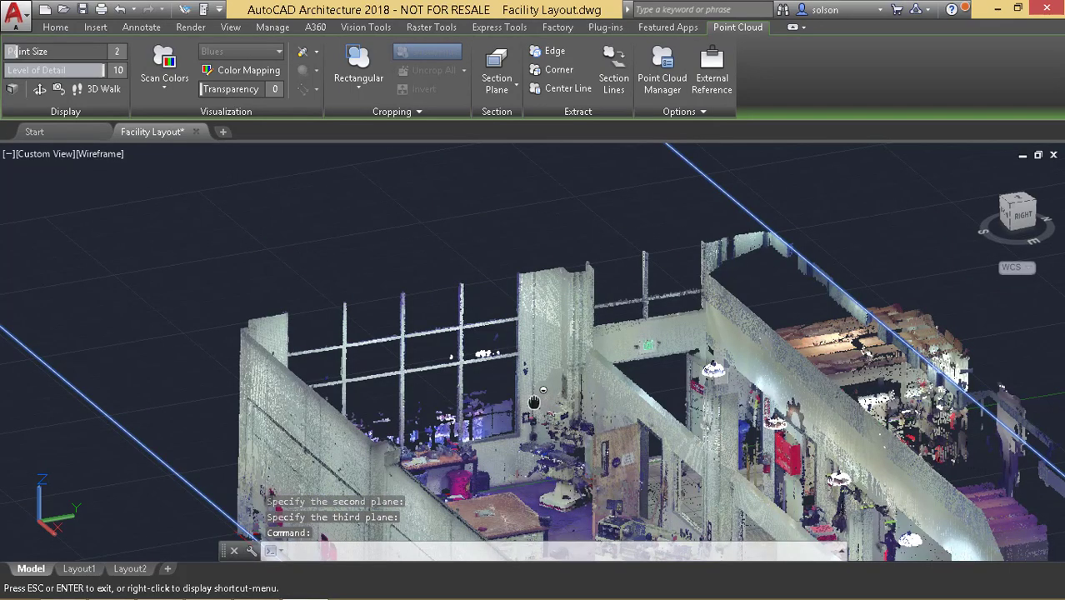
{"action": "key", "text": "Escape"}
{"action": "scroll", "coordinate": [550, 316], "scroll_direction": "up", "scroll_amount": 4}
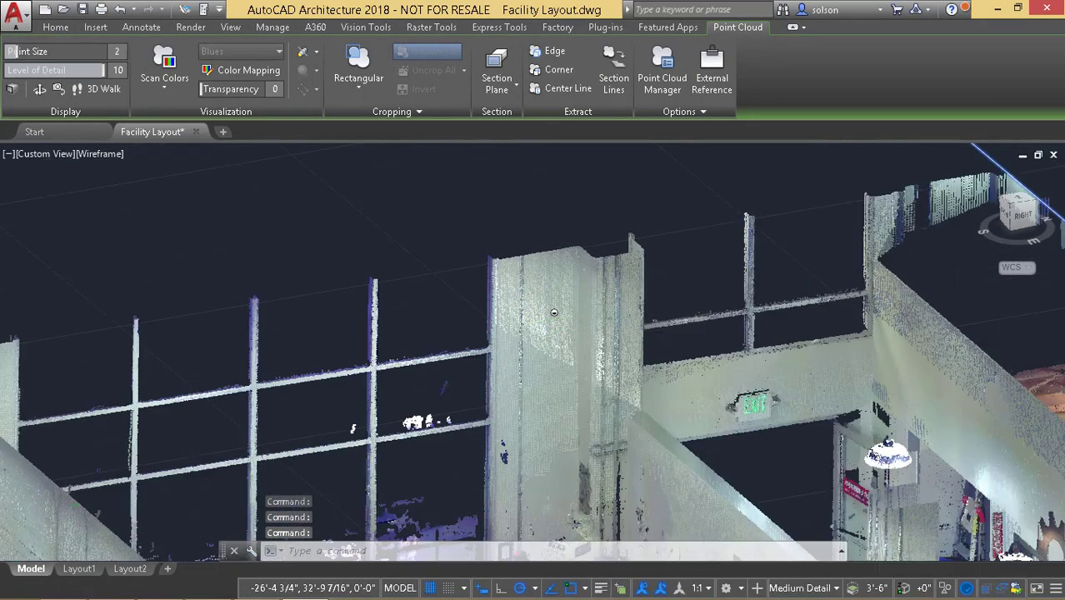
{"action": "key", "text": "Return"}
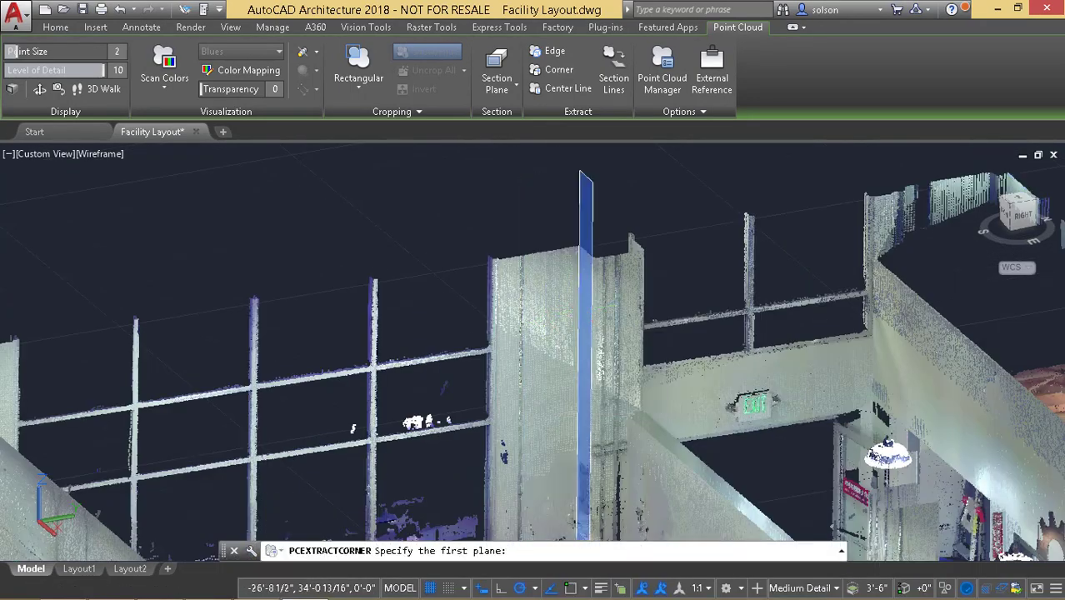
{"action": "left_click", "coordinate": [587, 333]}
{"action": "left_click", "coordinate": [612, 305]}
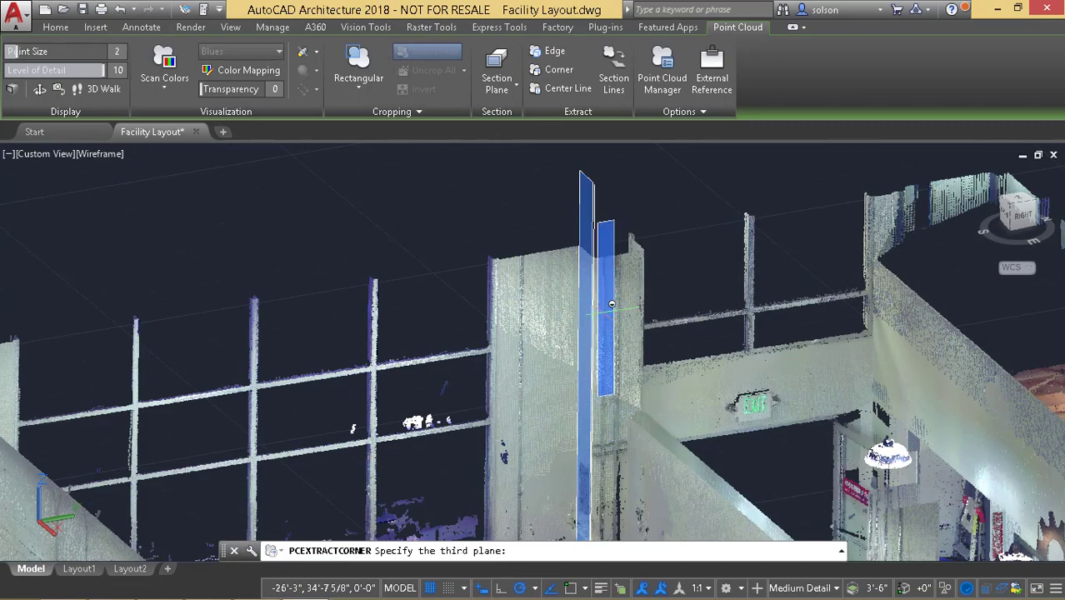
{"action": "scroll", "coordinate": [591, 375], "scroll_direction": "down", "scroll_amount": 6}
{"action": "scroll", "coordinate": [591, 377], "scroll_direction": "up", "scroll_amount": 3}
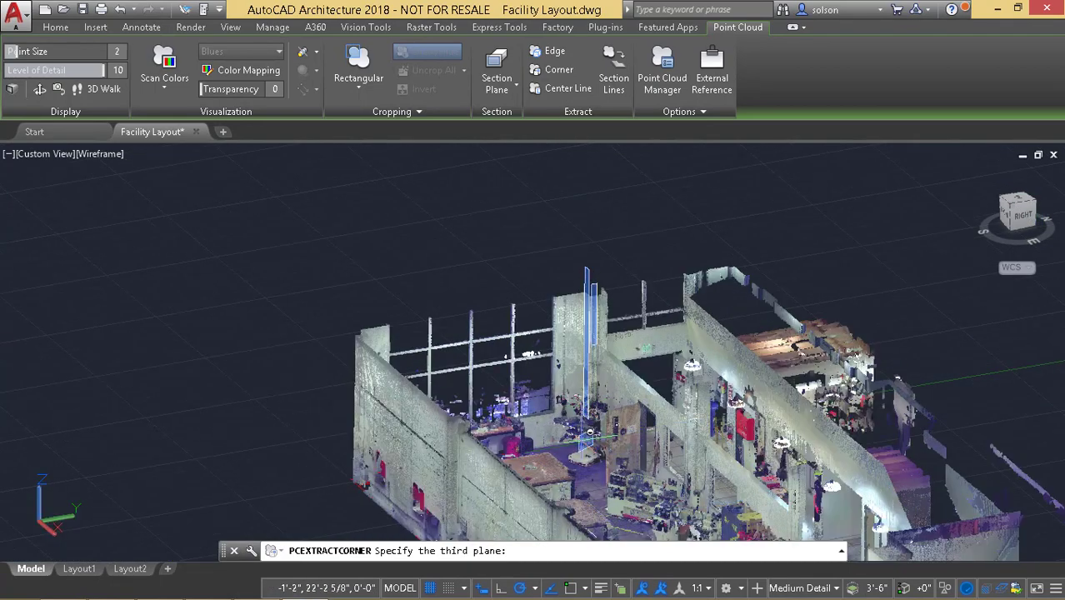
{"action": "scroll", "coordinate": [591, 434], "scroll_direction": "up", "scroll_amount": 2}
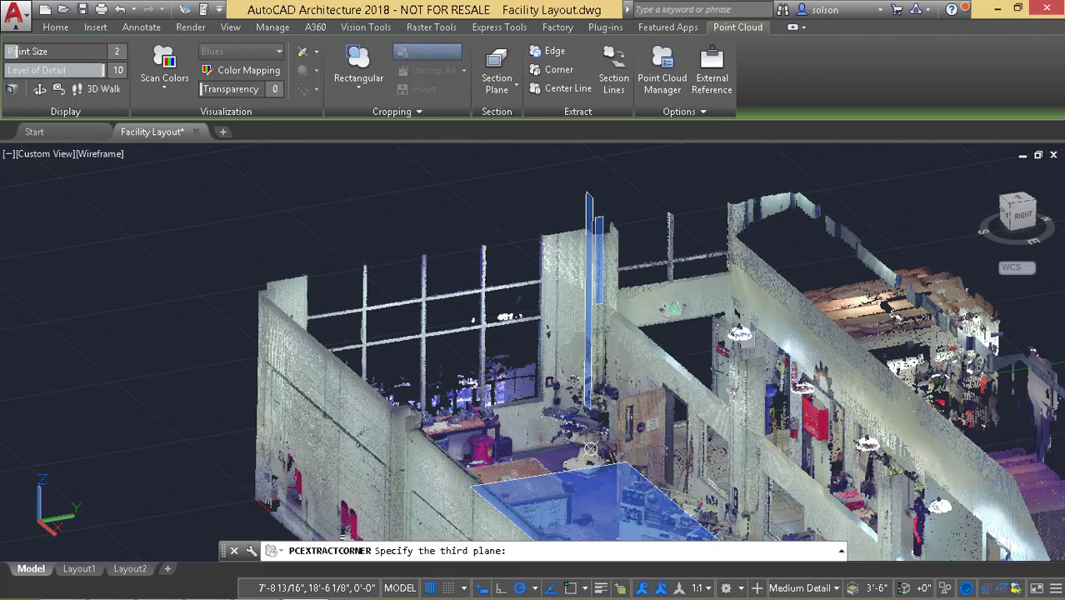
{"action": "left_click", "coordinate": [590, 450]}
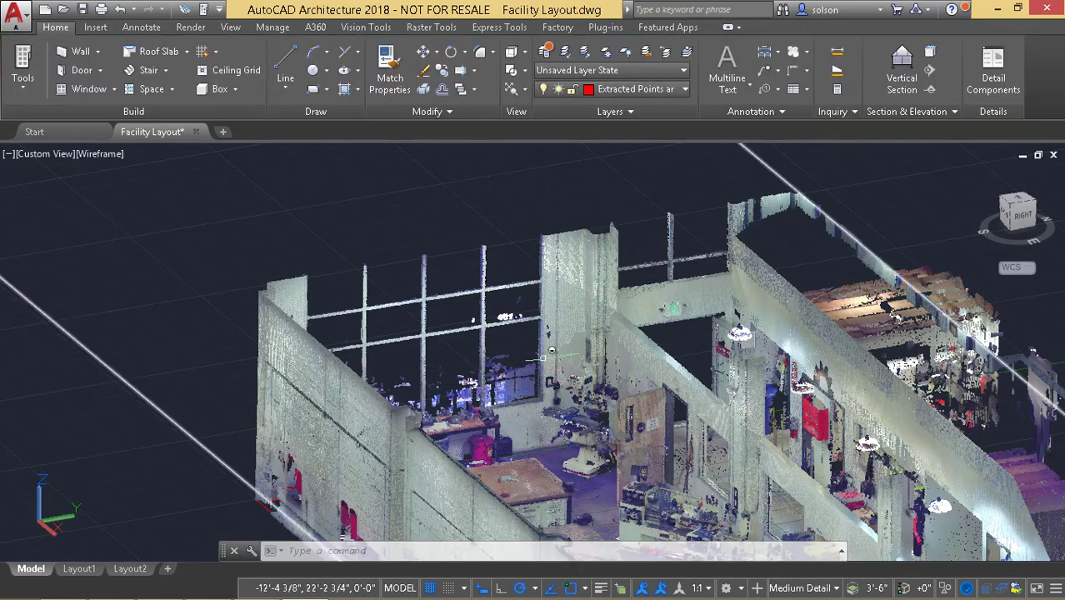
Step: Open the Point Cloud Manager and hide the Facility Scan to examine the extracted edges and corner points
{"action": "middle_click_drag", "start_coordinate": [550, 350], "coordinate": [705, 317], "text": "shift"}
{"action": "scroll", "coordinate": [628, 380], "scroll_direction": "down", "scroll_amount": 1}
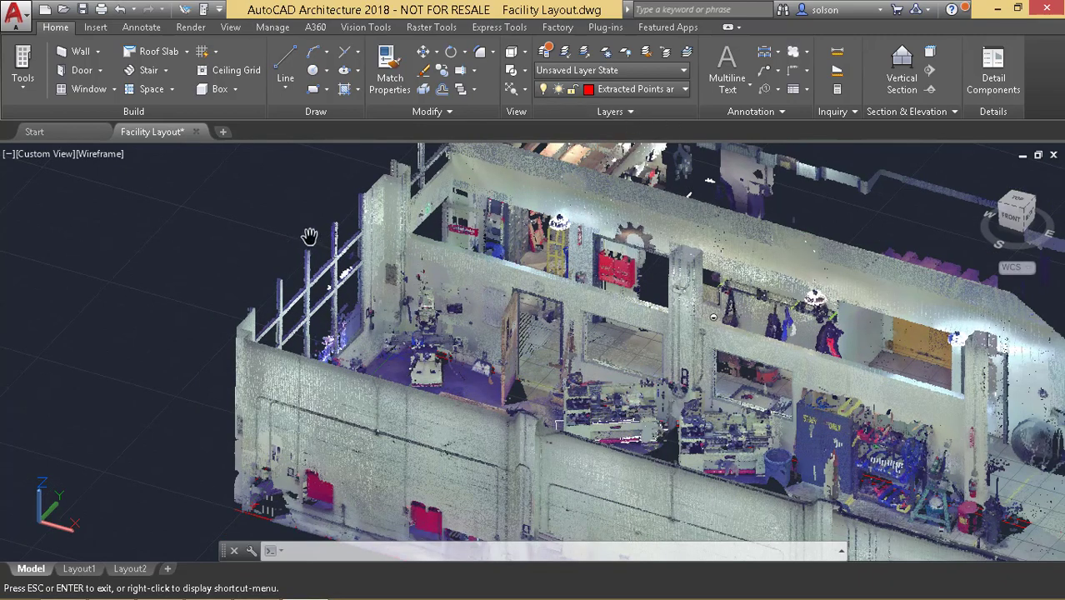
{"action": "key", "text": "Escape"}
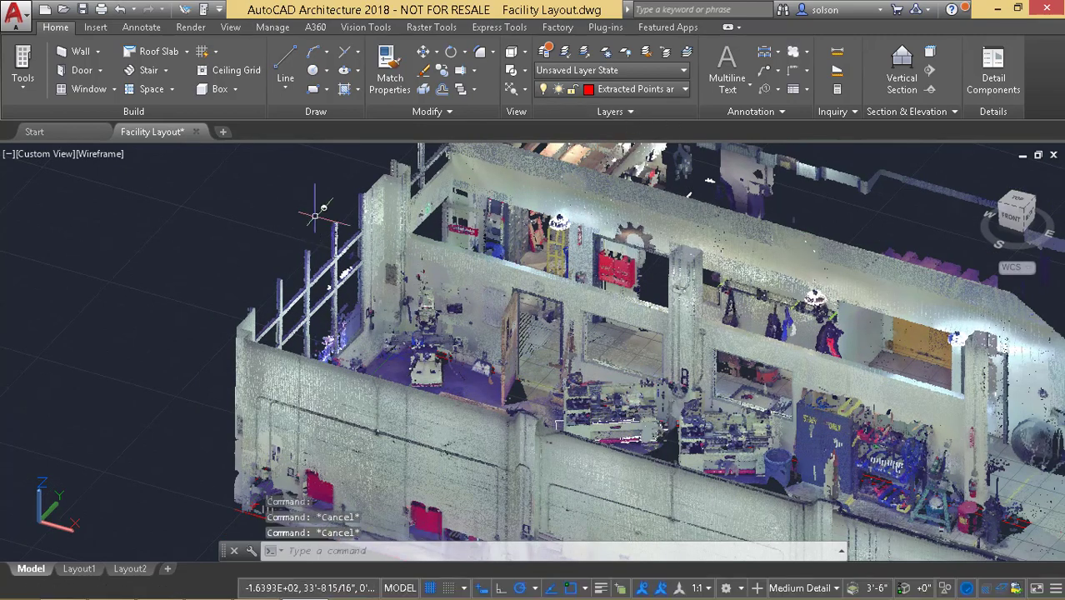
{"action": "type", "text": "poin"}
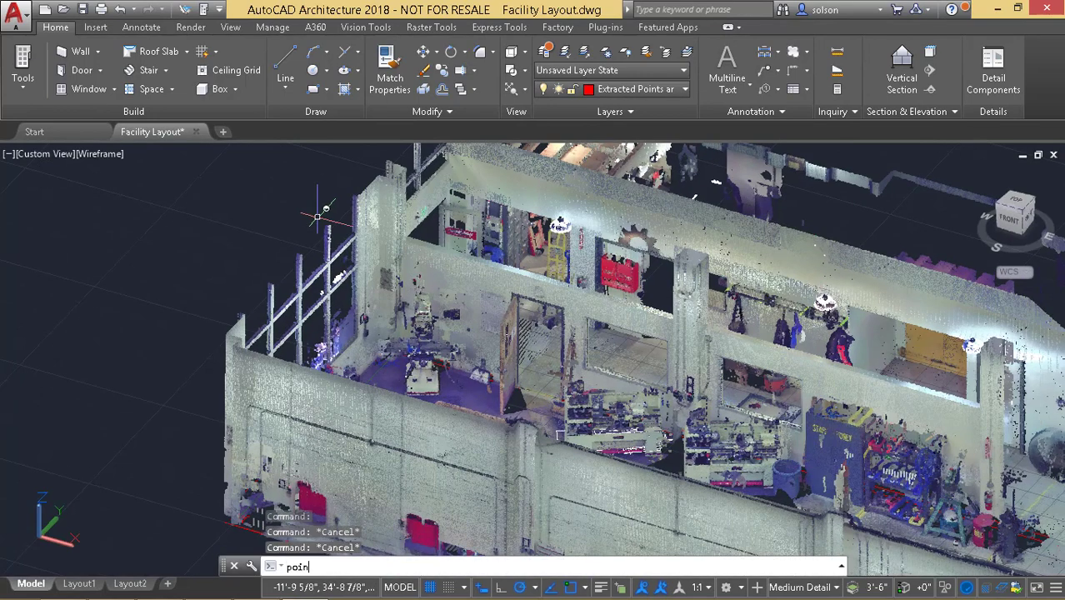
{"action": "type", "text": "t"}
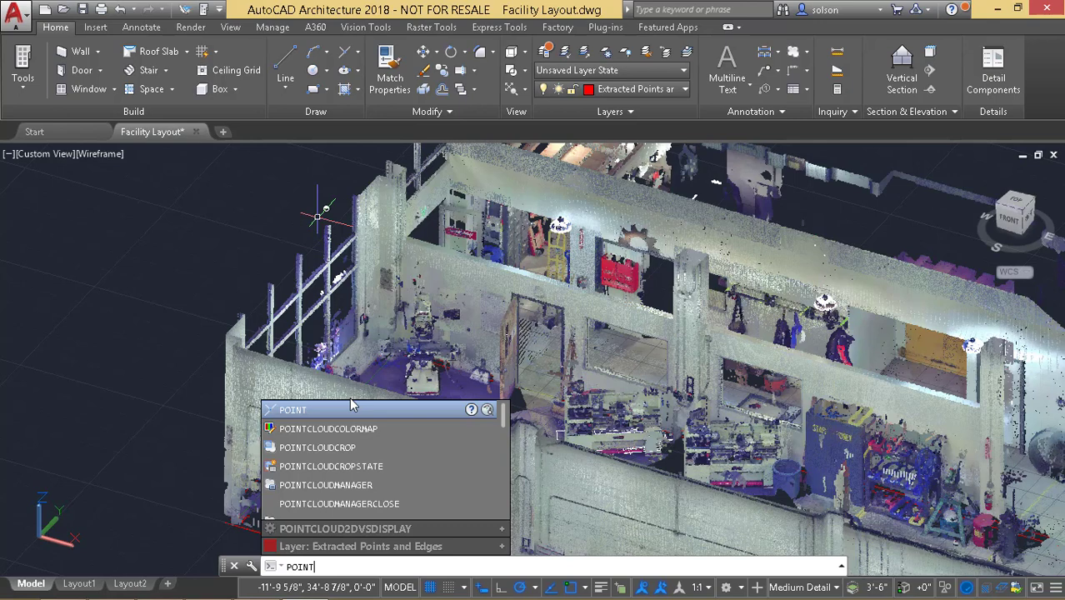
{"action": "key", "text": "Down"}
{"action": "key", "text": "Down"}
{"action": "key", "text": "Down"}
{"action": "key", "text": "Down"}
{"action": "key", "text": "Return"}
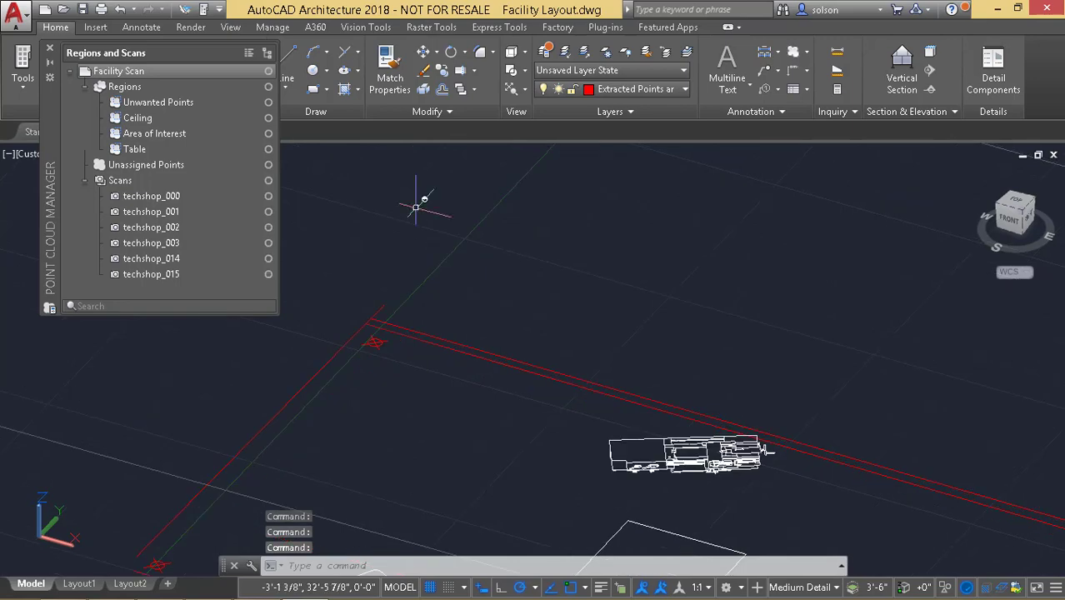
{"action": "scroll", "coordinate": [416, 208], "scroll_direction": "down", "scroll_amount": 5}
{"action": "scroll", "coordinate": [428, 288], "scroll_direction": "up", "scroll_amount": 2}
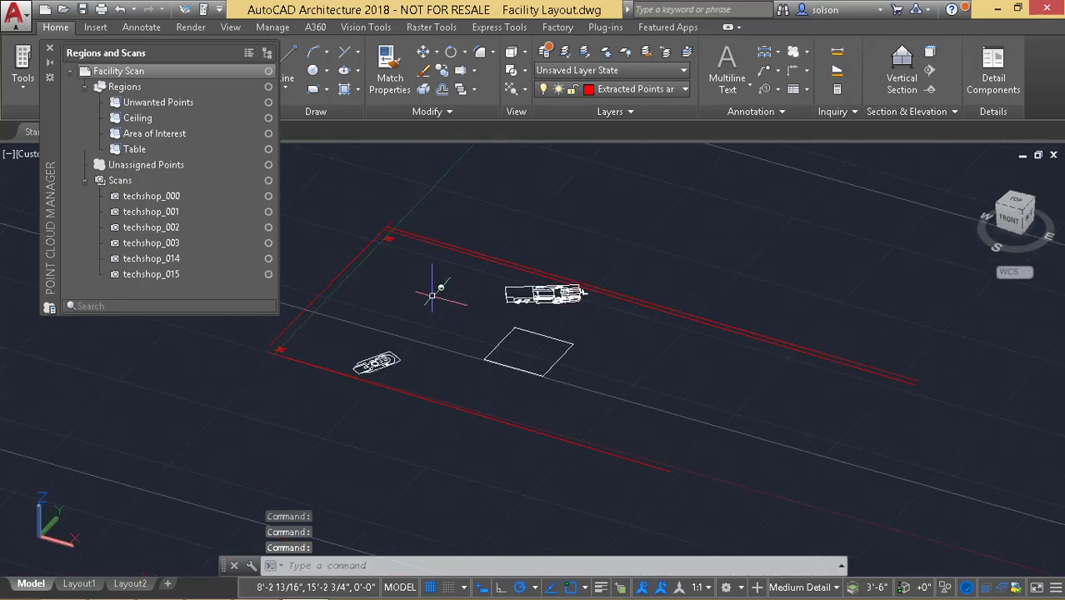
{"action": "scroll", "coordinate": [427, 298], "scroll_direction": "up", "scroll_amount": 2}
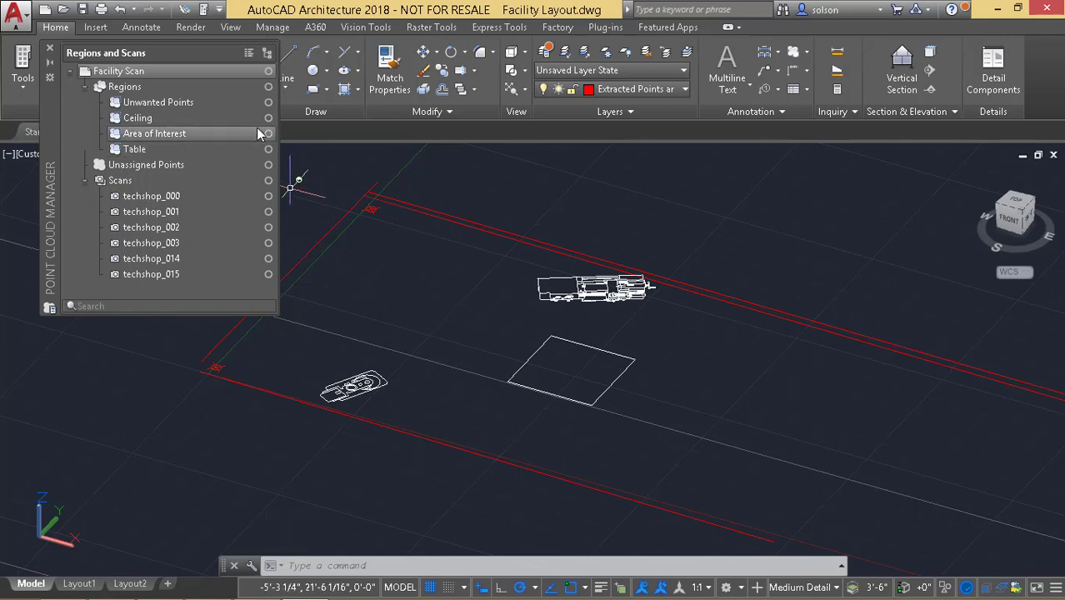
Step: Turn the Facility Scan's visibility back on and close the Point Cloud Manager
{"action": "left_click", "coordinate": [267, 71]}
{"action": "scroll", "coordinate": [629, 342], "scroll_direction": "down", "scroll_amount": 3}
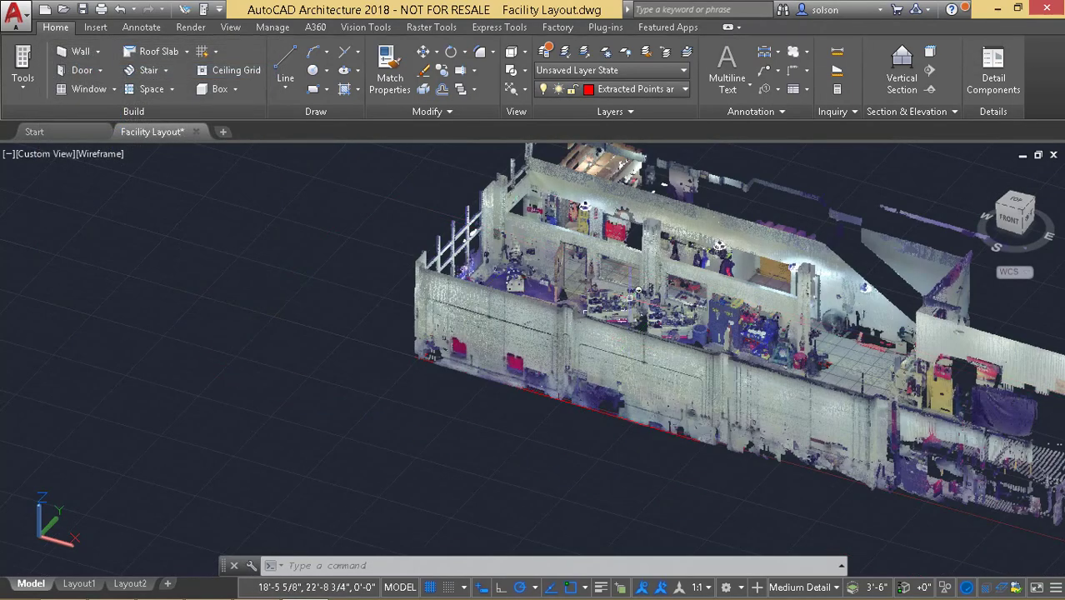
{"action": "middle_click_drag", "start_coordinate": [631, 298], "coordinate": [606, 313]}
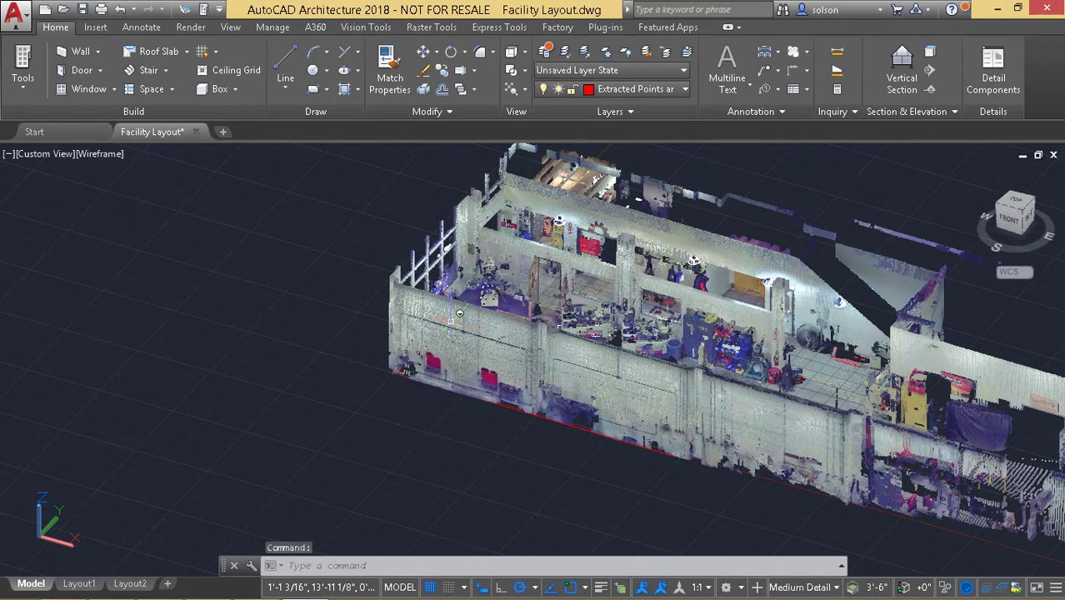
Step: Create a Top-aligned section plane through the Facility Scan point cloud
{"action": "left_click", "coordinate": [292, 215]}
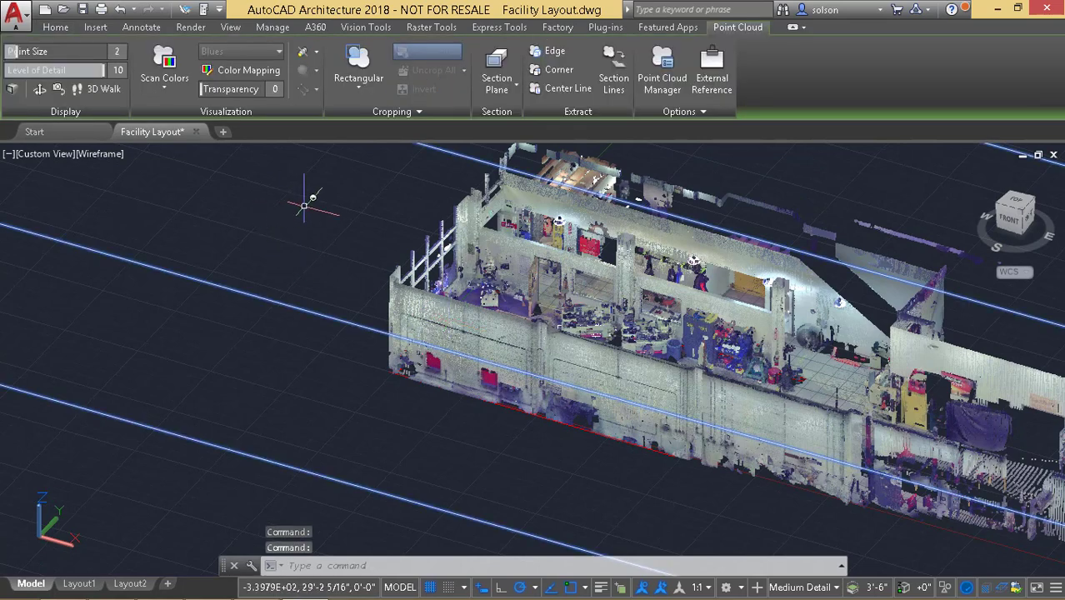
{"action": "left_click", "coordinate": [510, 89]}
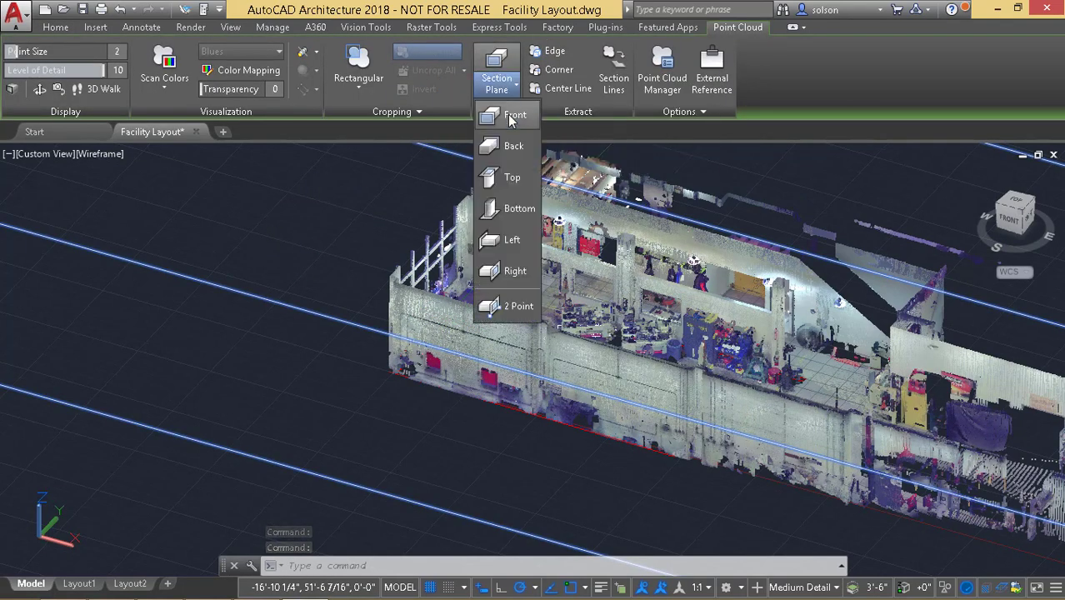
{"action": "left_click", "coordinate": [504, 178]}
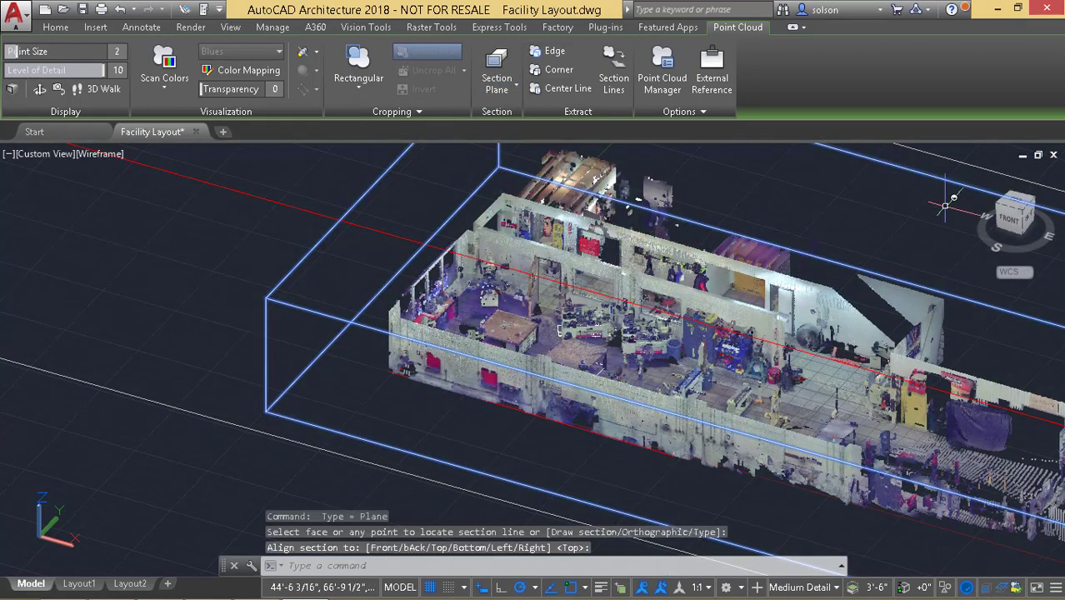
Step: Switch to the Front view and set the section plane's offset to 5
{"action": "left_click", "coordinate": [1008, 222]}
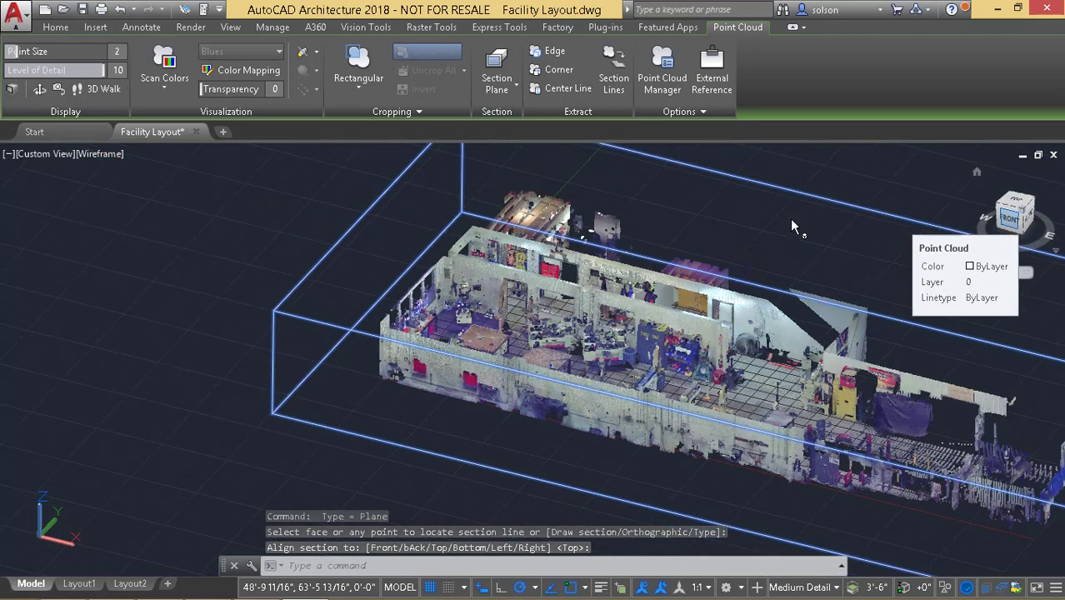
{"action": "scroll", "coordinate": [334, 327], "scroll_direction": "up", "scroll_amount": 2}
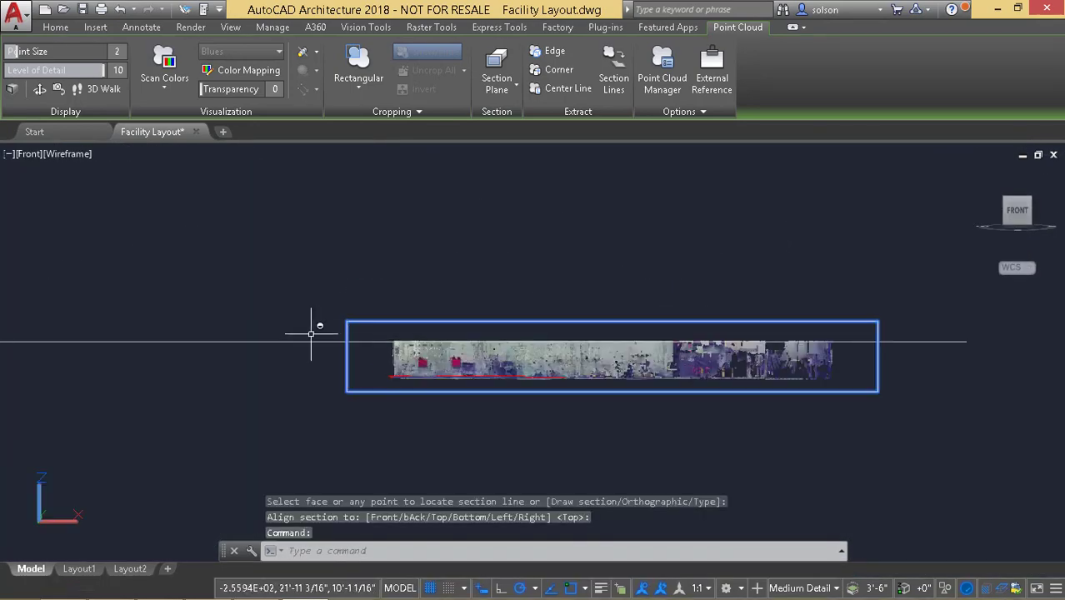
{"action": "left_click", "coordinate": [306, 340]}
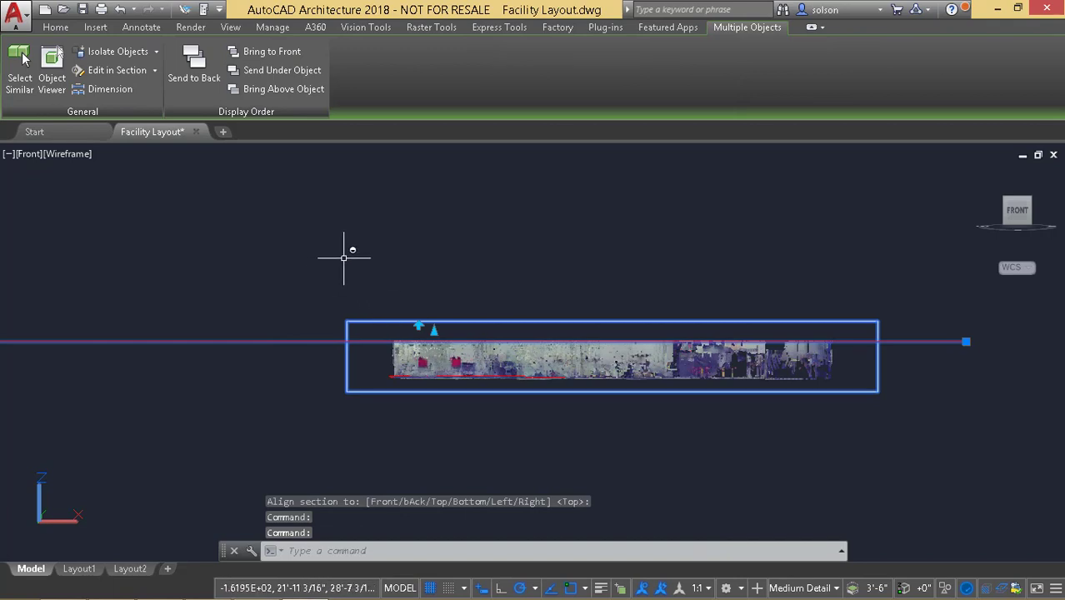
{"action": "key", "text": "Escape"}
{"action": "key", "text": "Escape"}
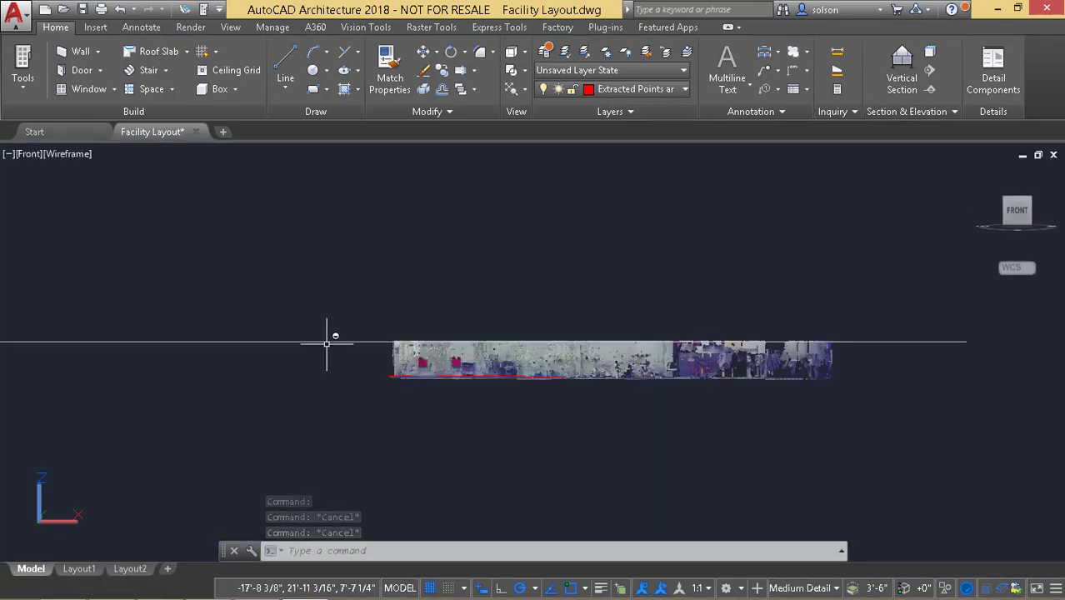
{"action": "left_click", "coordinate": [327, 342]}
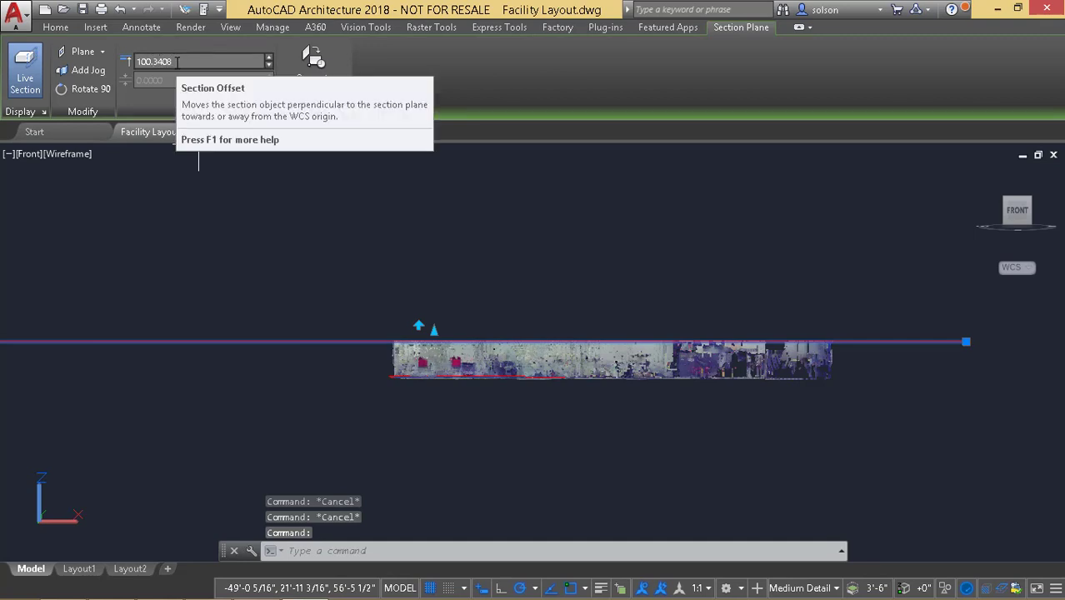
{"action": "left_click_drag", "start_coordinate": [176, 62], "coordinate": [131, 66]}
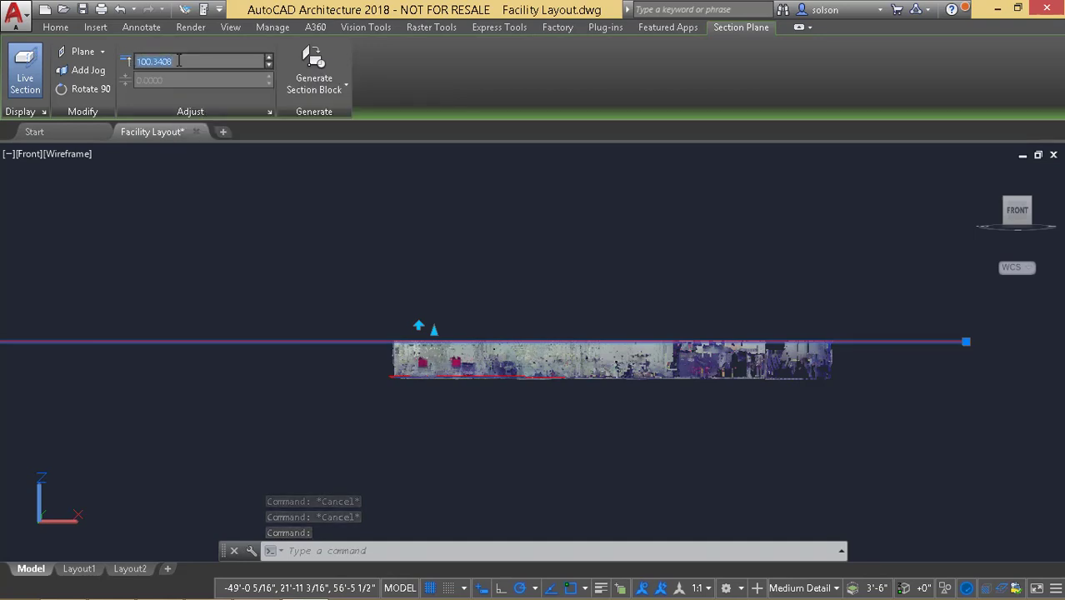
{"action": "type", "text": "5"}
{"action": "key", "text": "Return"}
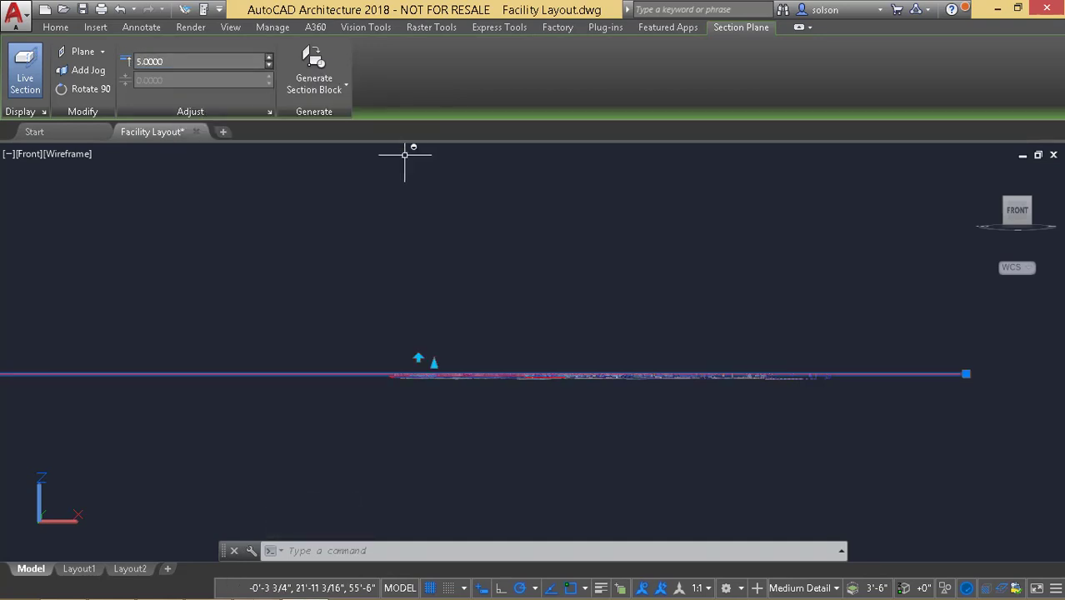
Step: Select the section plane and start Extract Section Lines on the Facility Scan point cloud
{"action": "scroll", "coordinate": [433, 377], "scroll_direction": "up", "scroll_amount": 6}
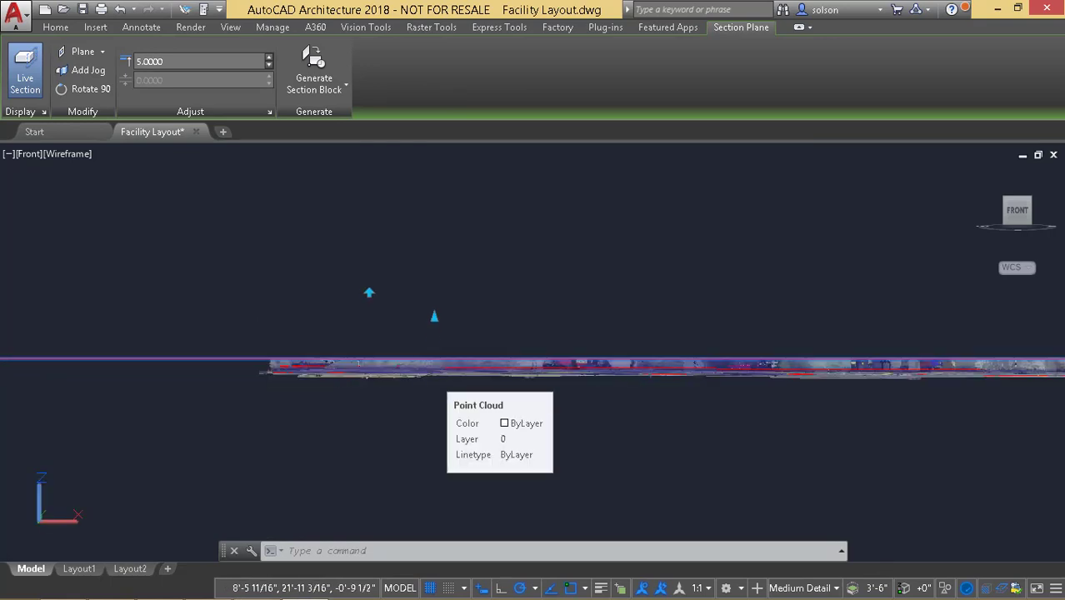
{"action": "scroll", "coordinate": [423, 371], "scroll_direction": "up", "scroll_amount": 3}
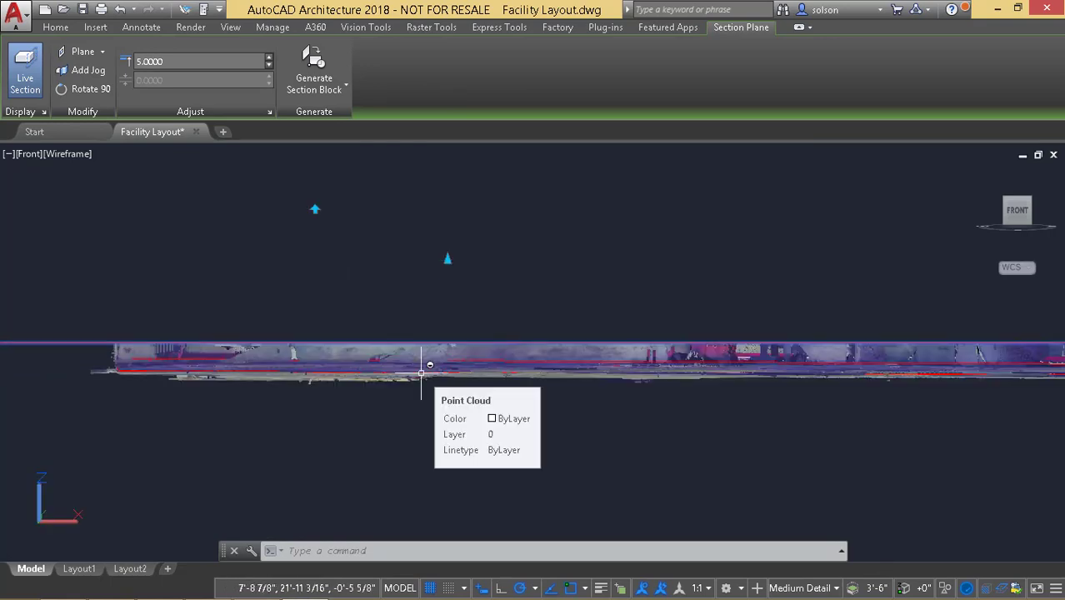
{"action": "scroll", "coordinate": [501, 280], "scroll_direction": "down", "scroll_amount": 2}
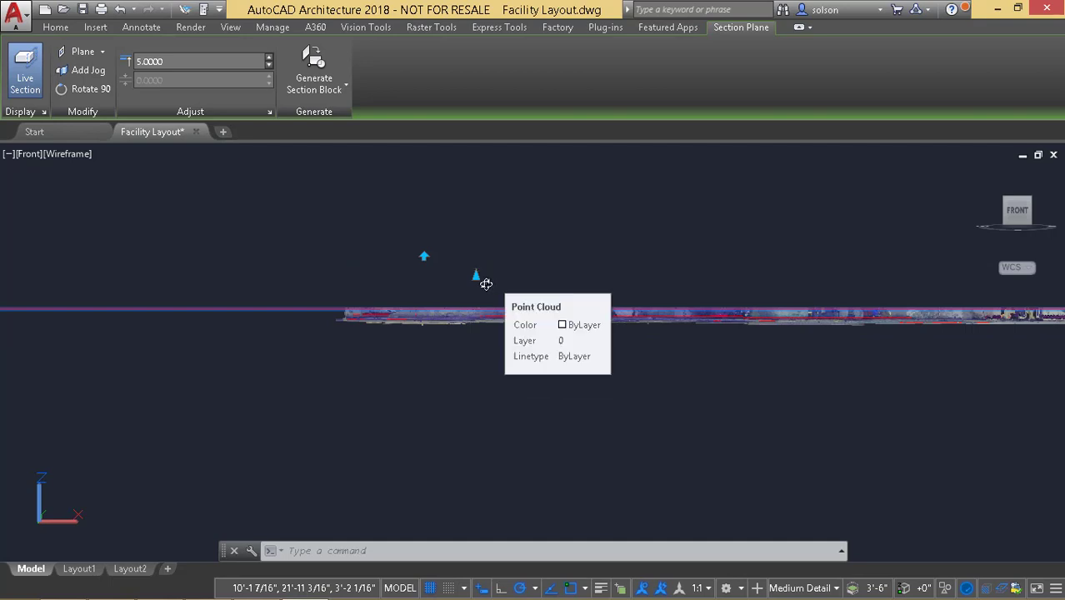
{"action": "middle_click_drag", "start_coordinate": [482, 281], "coordinate": [502, 276], "text": "shift"}
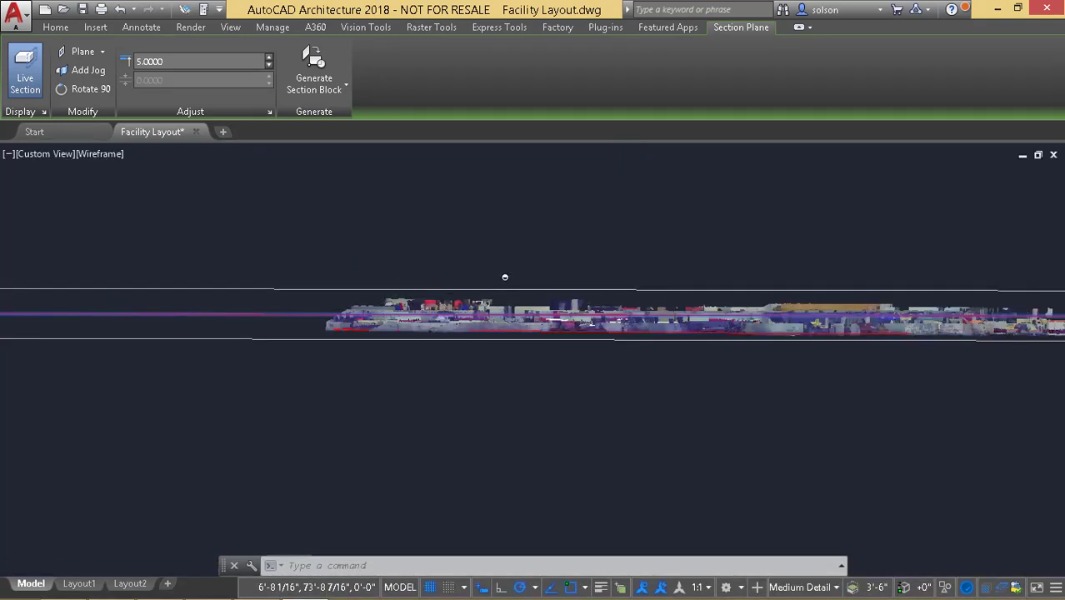
{"action": "key", "text": "Escape"}
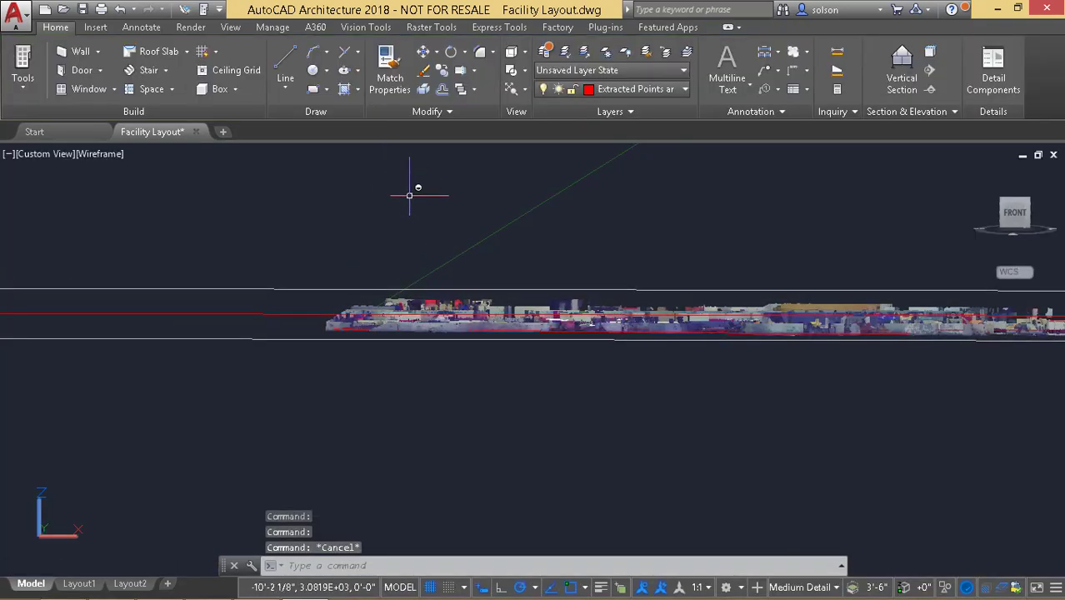
{"action": "left_click", "coordinate": [306, 336]}
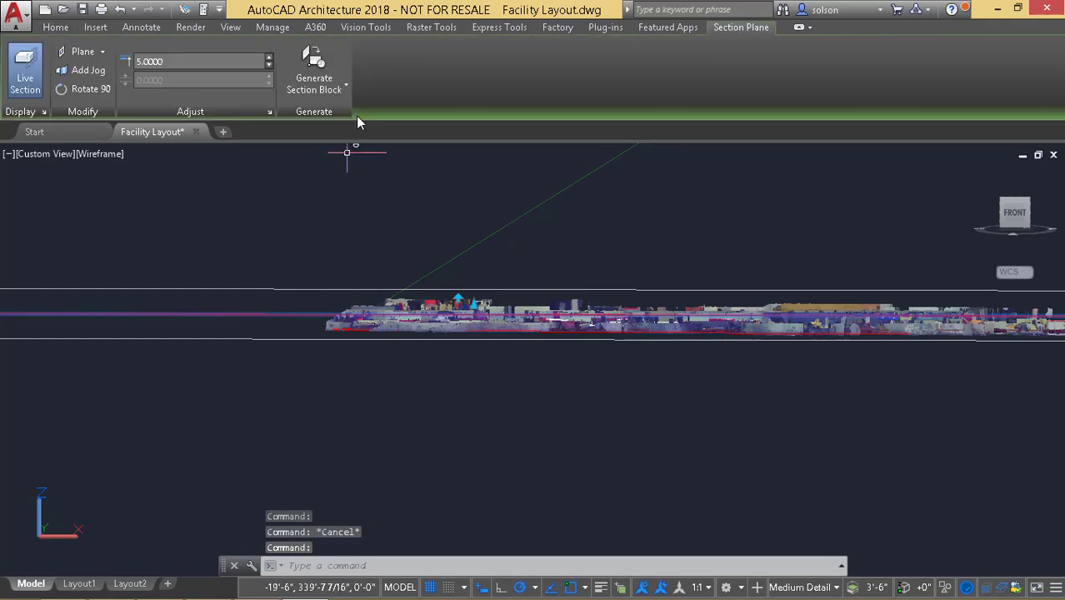
{"action": "left_click", "coordinate": [343, 88]}
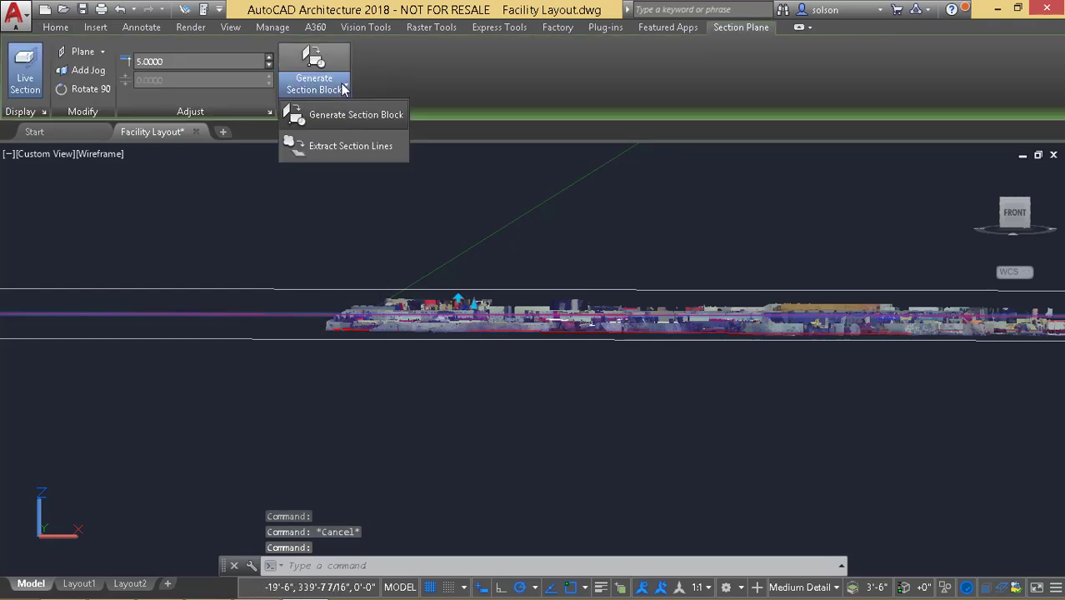
{"action": "left_click", "coordinate": [364, 145]}
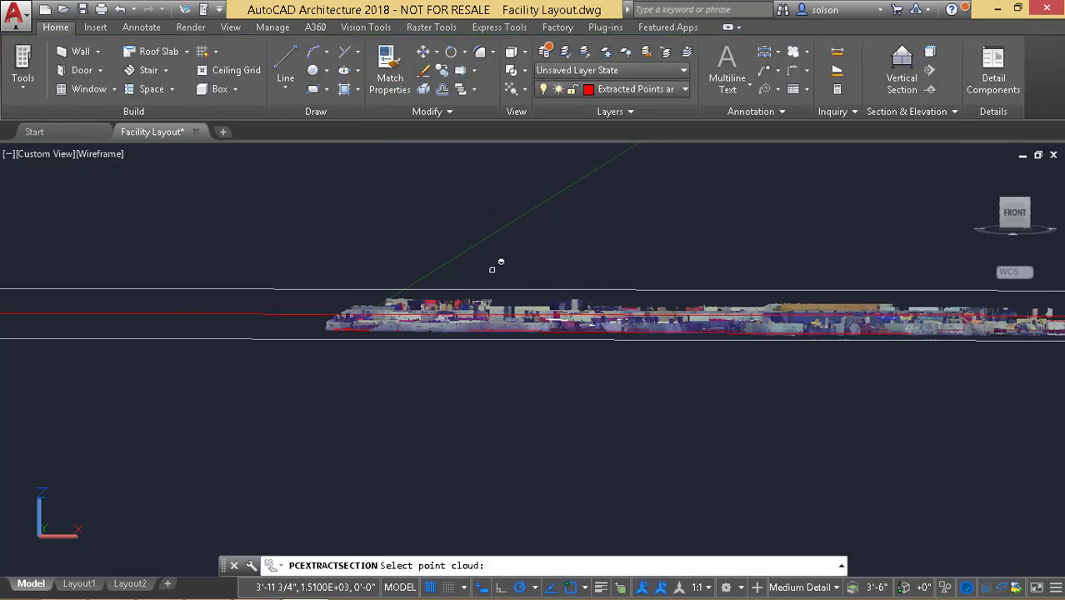
{"action": "left_click", "coordinate": [452, 316]}
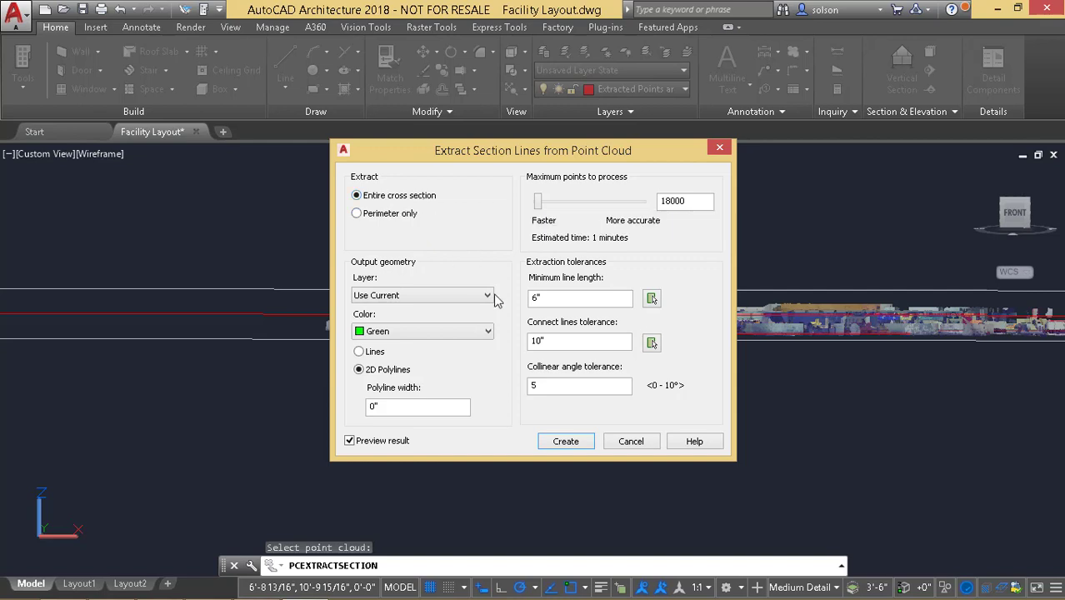
Step: Set the section lines' output layer to Extracted Section and their color to ByLayer
{"action": "left_click", "coordinate": [416, 299]}
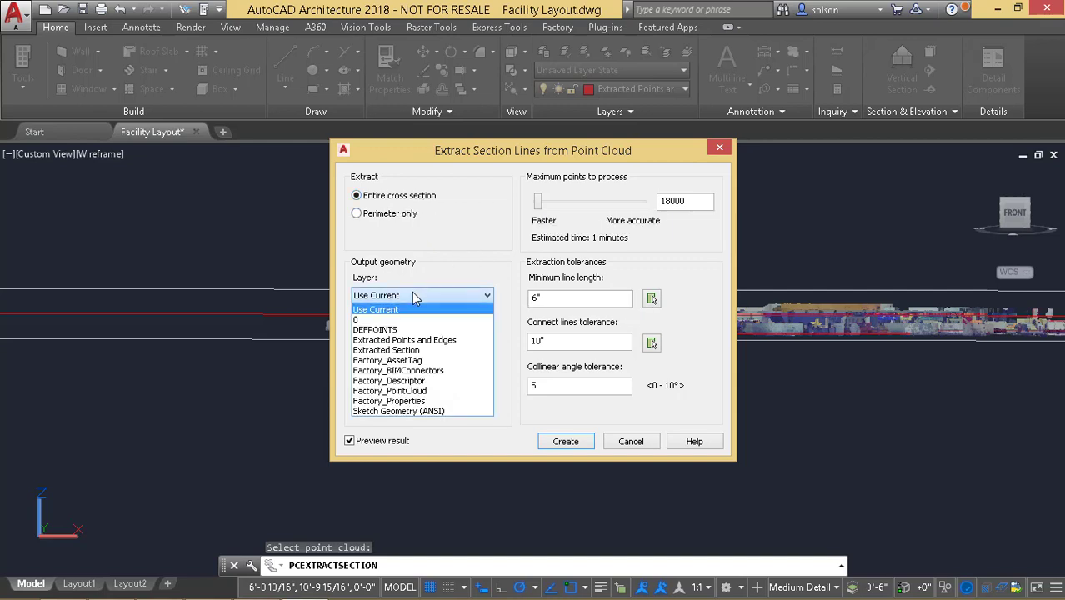
{"action": "left_click", "coordinate": [409, 351]}
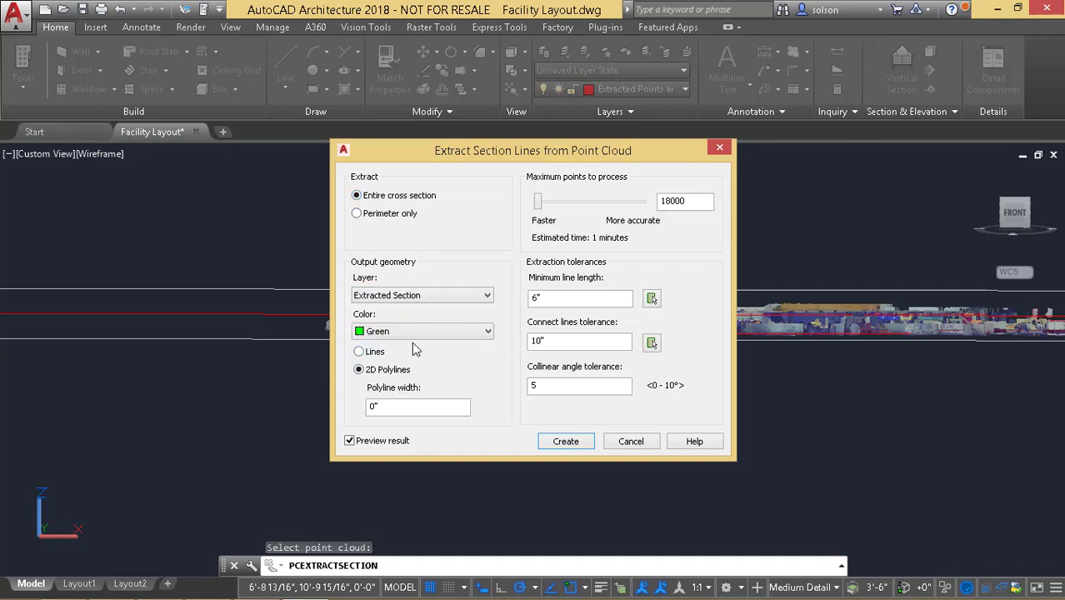
{"action": "left_click", "coordinate": [421, 333]}
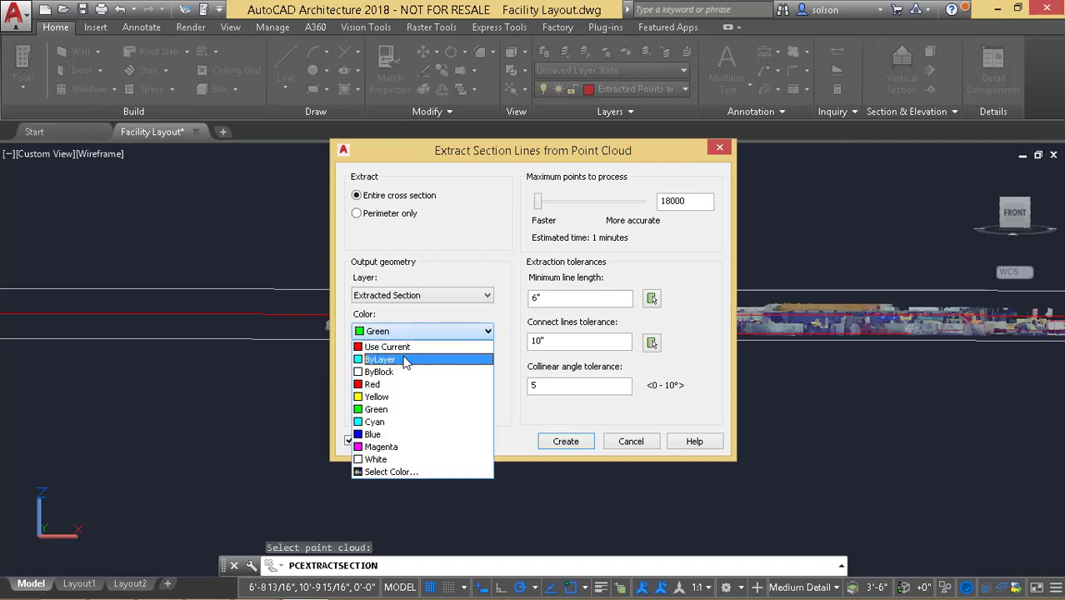
{"action": "left_click", "coordinate": [404, 360]}
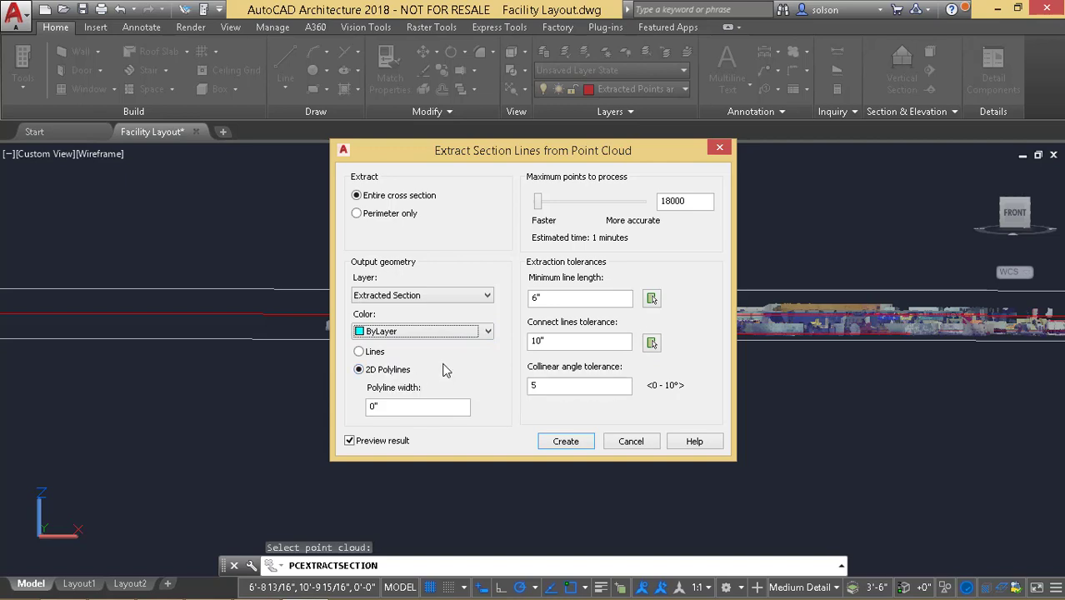
Step: Set the maximum points to process to 928060, minimum line length to 1/4" and connect lines tolerance to 1"
{"action": "left_click", "coordinate": [538, 205]}
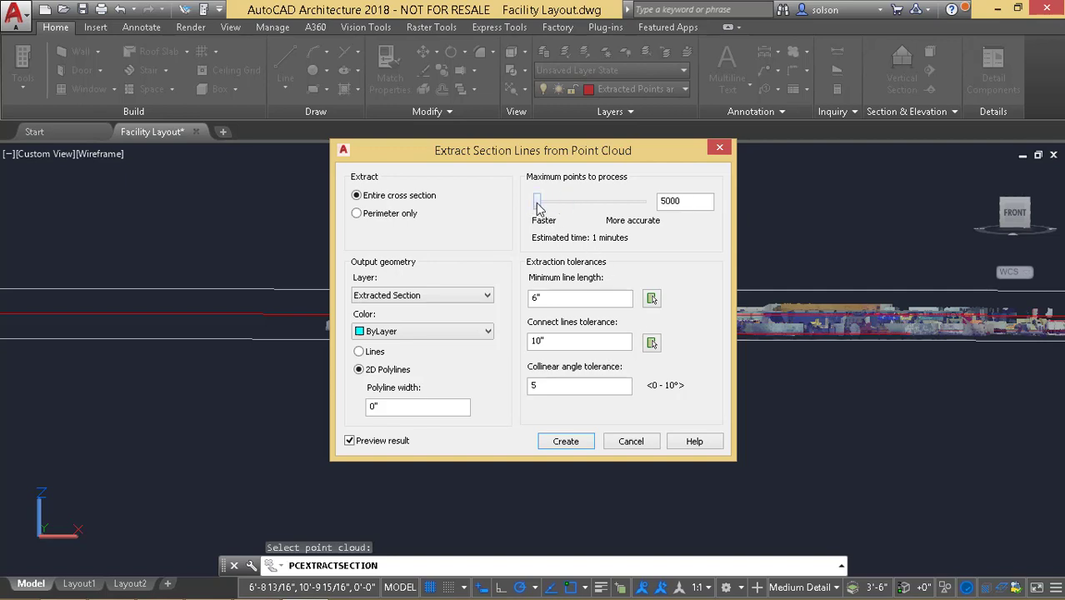
{"action": "left_click_drag", "start_coordinate": [538, 204], "coordinate": [631, 206]}
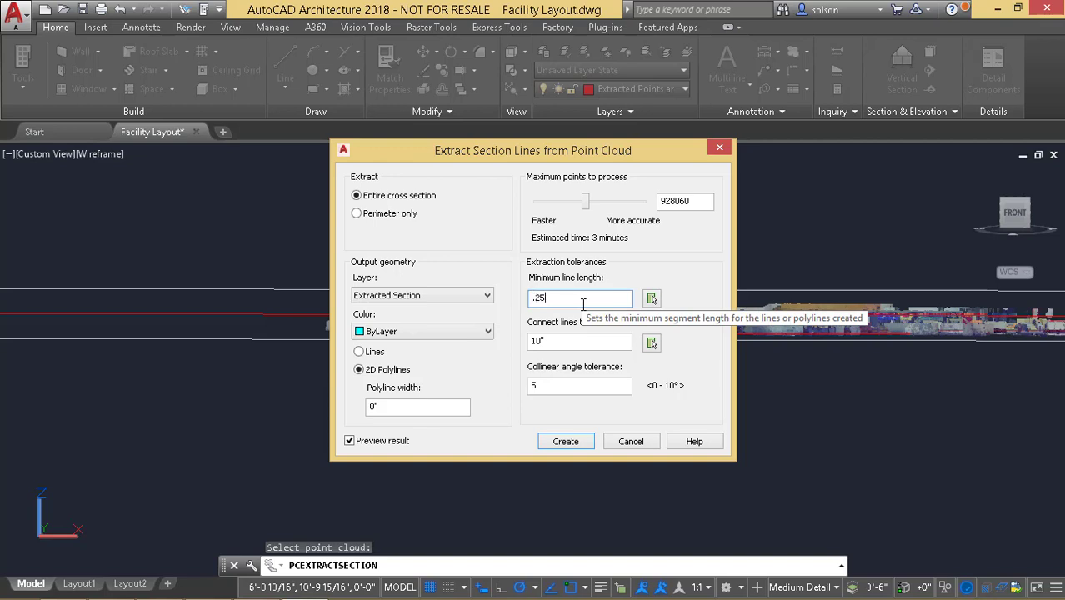
{"action": "left_click_drag", "start_coordinate": [564, 337], "coordinate": [522, 343]}
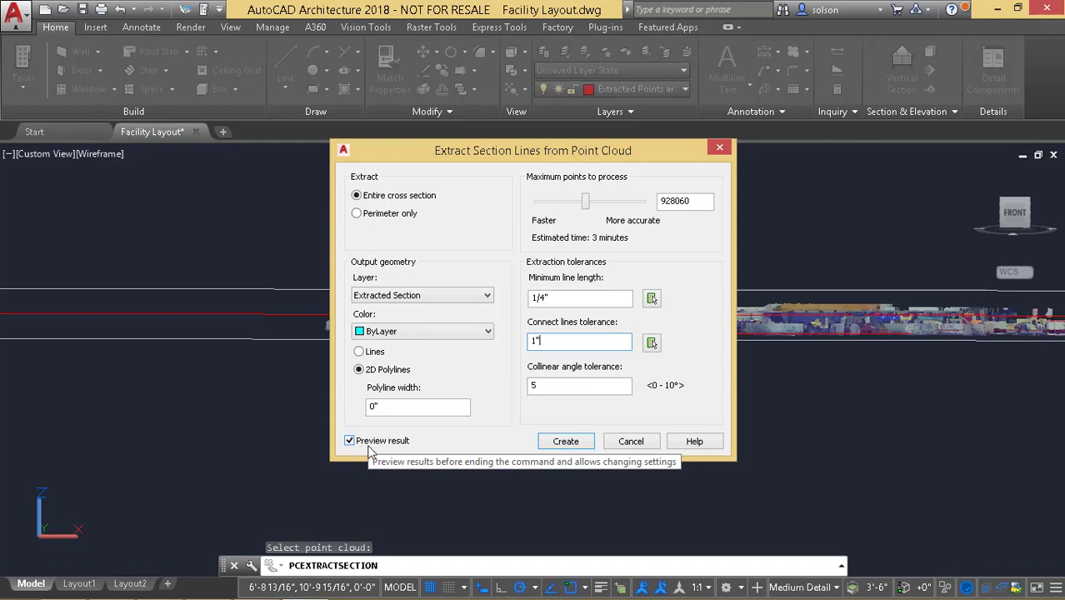
Step: Create the section lines from the point cloud, inspect the preview and accept the results
{"action": "left_click", "coordinate": [566, 442]}
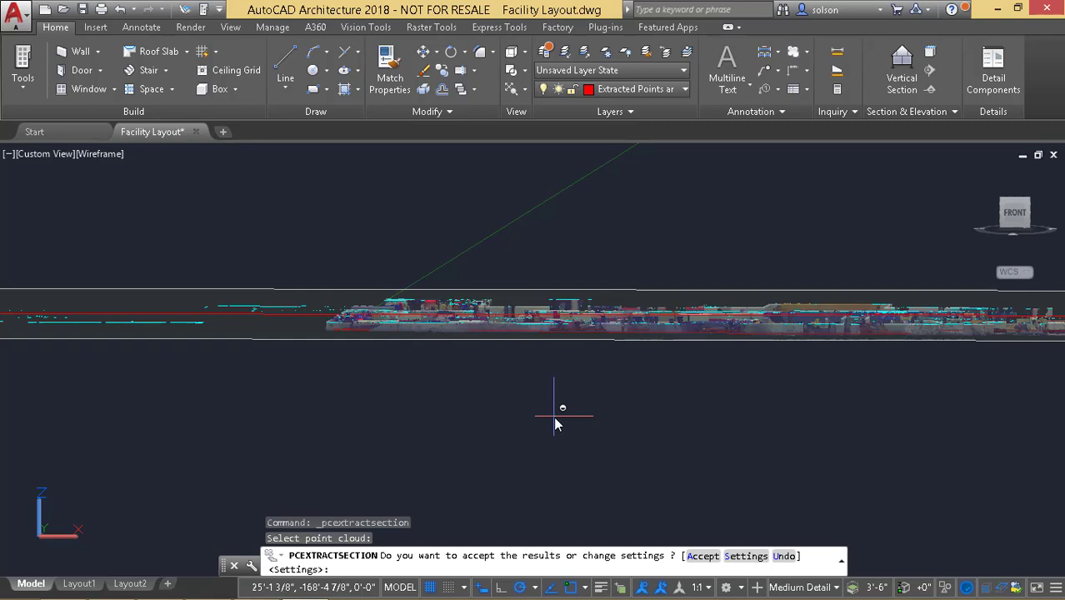
{"action": "middle_click_drag", "start_coordinate": [557, 373], "coordinate": [541, 390], "text": "shift"}
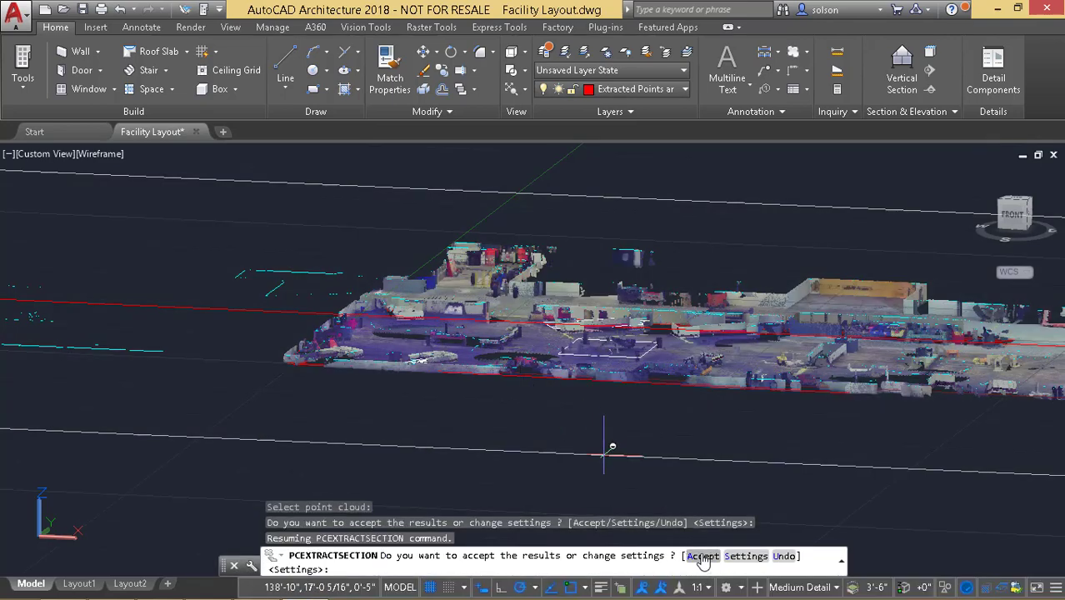
{"action": "left_click", "coordinate": [703, 556]}
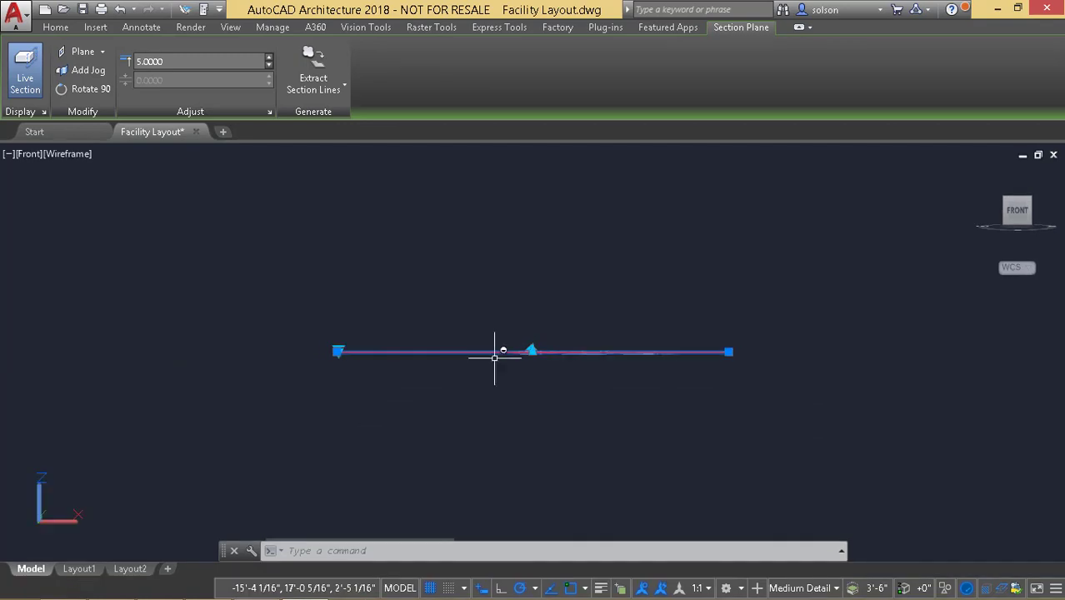
Step: Turn off the live section display for the section plane to show the full point cloud
{"action": "middle_click_drag", "start_coordinate": [518, 340], "coordinate": [500, 382], "text": "shift"}
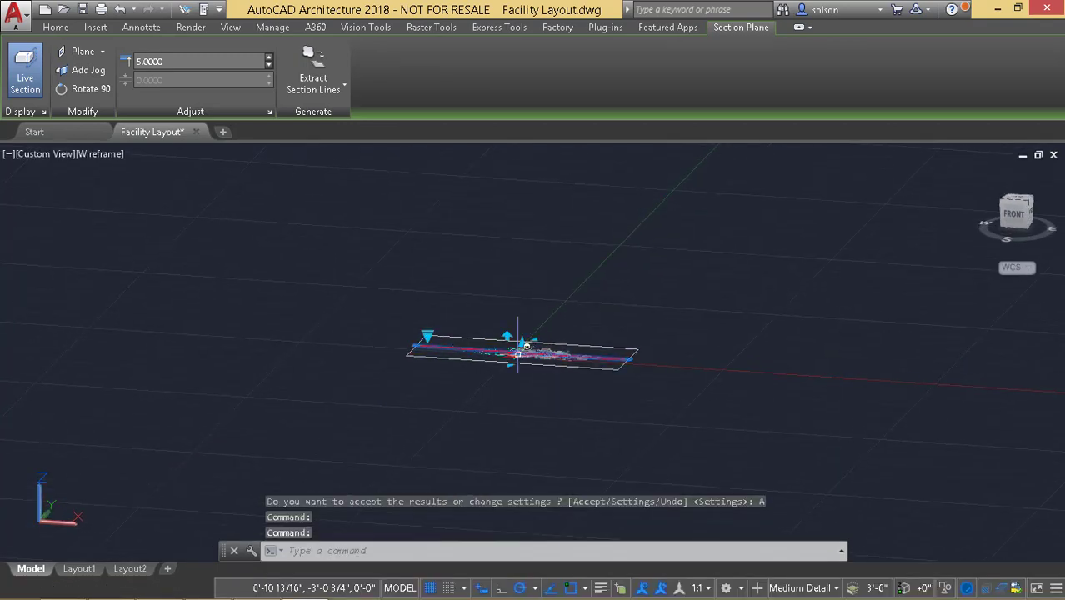
{"action": "scroll", "coordinate": [500, 366], "scroll_direction": "up", "scroll_amount": 5}
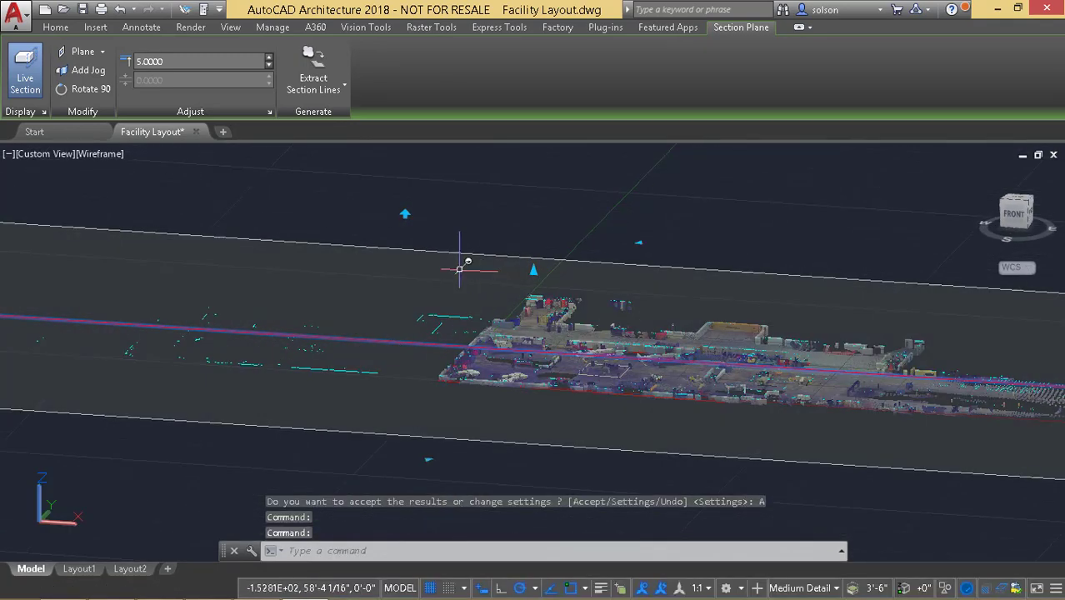
{"action": "left_click", "coordinate": [25, 68]}
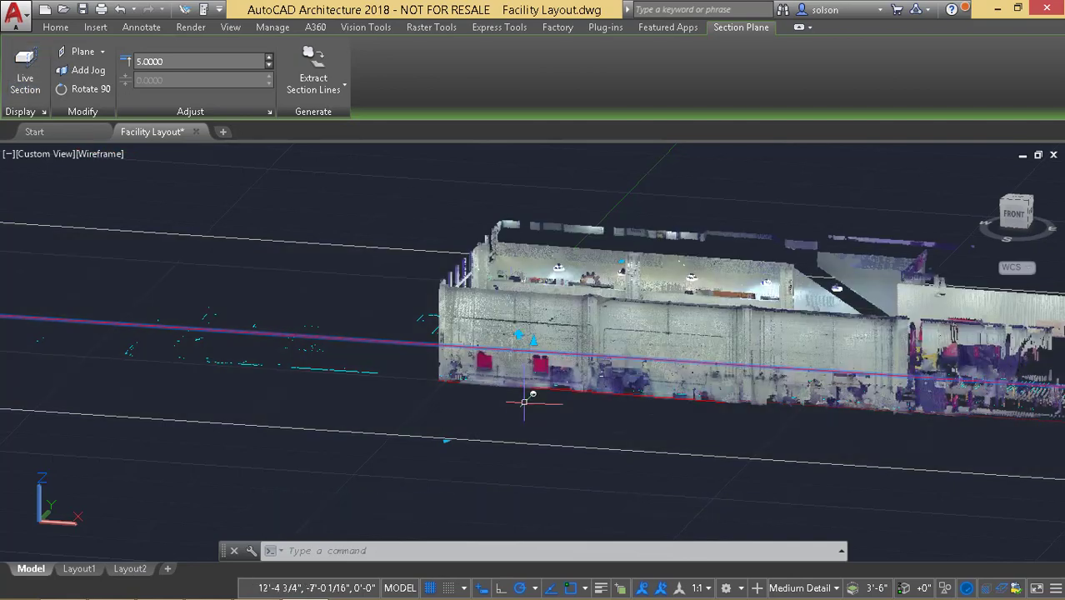